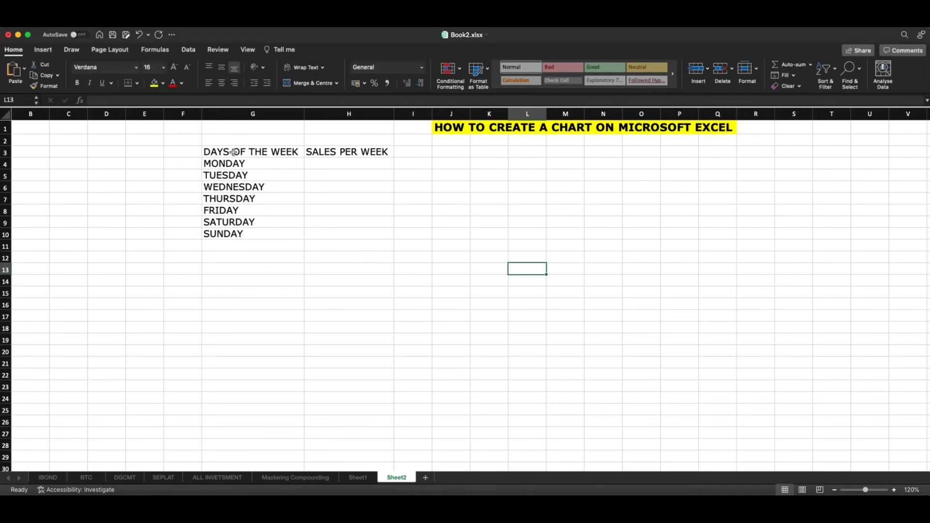
click(323, 151)
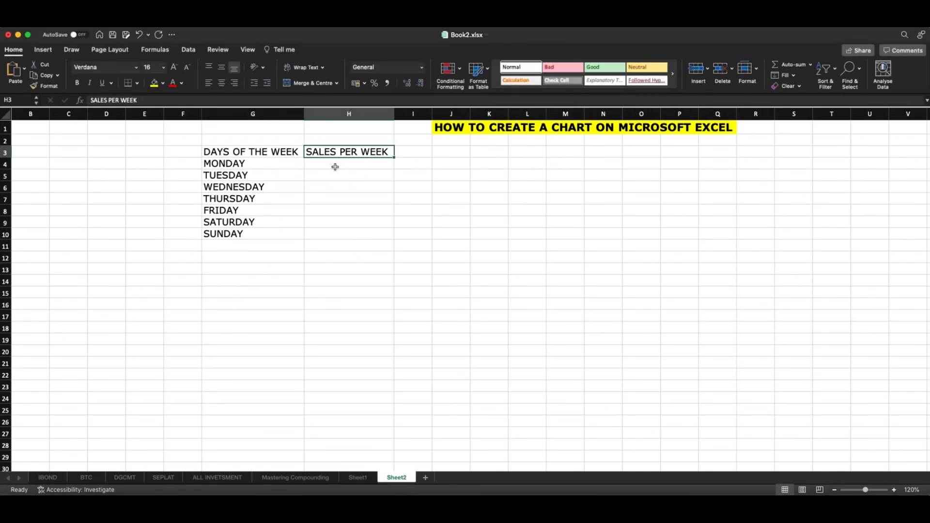
drag(266, 164, 263, 234)
drag(342, 164, 347, 234)
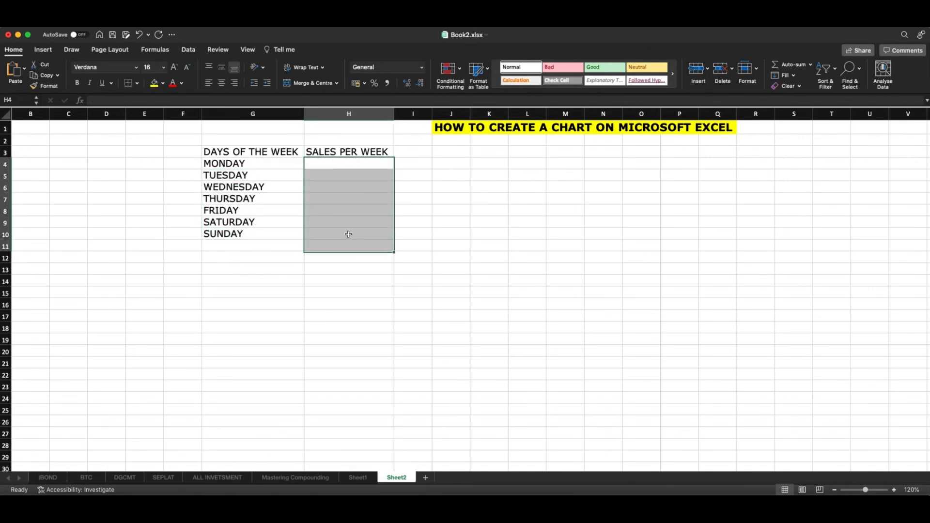
Enter the sales for Monday to Wednesday in H4:H6 as 50000, 60000 and 20000
click(333, 164)
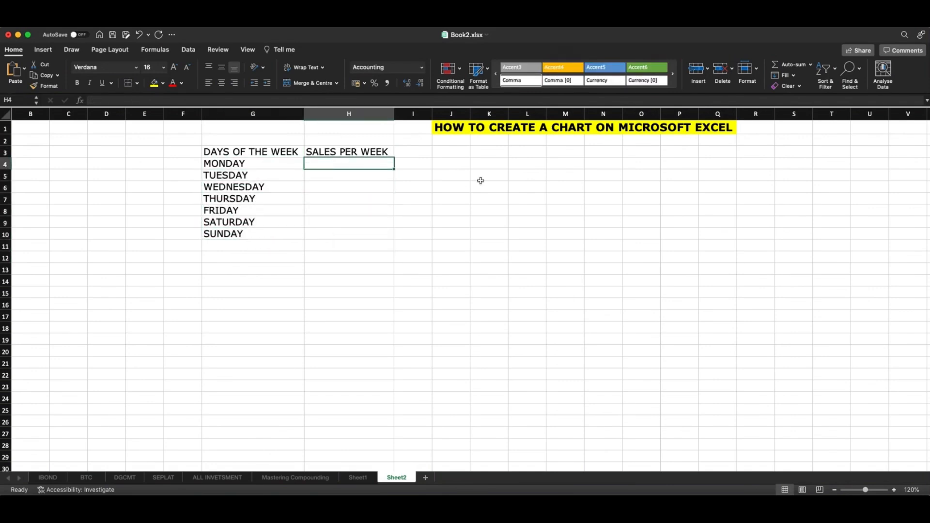
scroll(481, 181, down, 1)
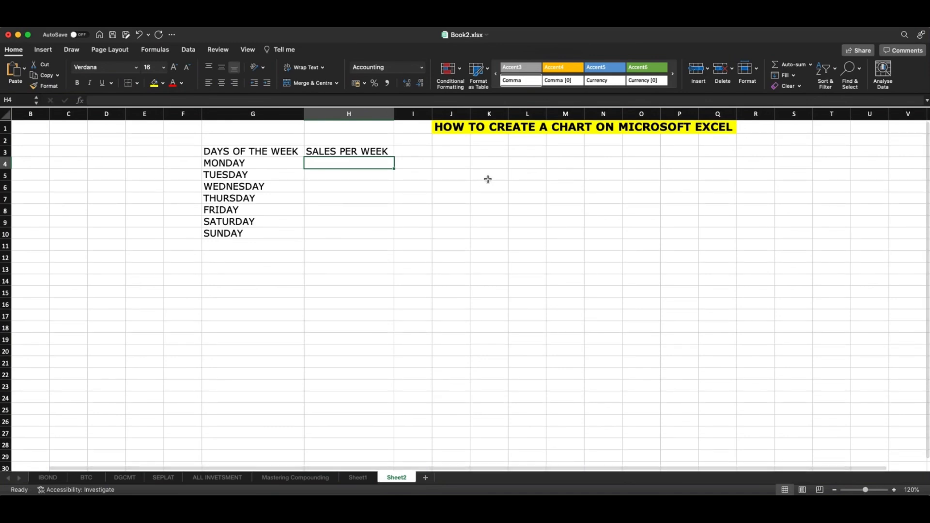
text(5)
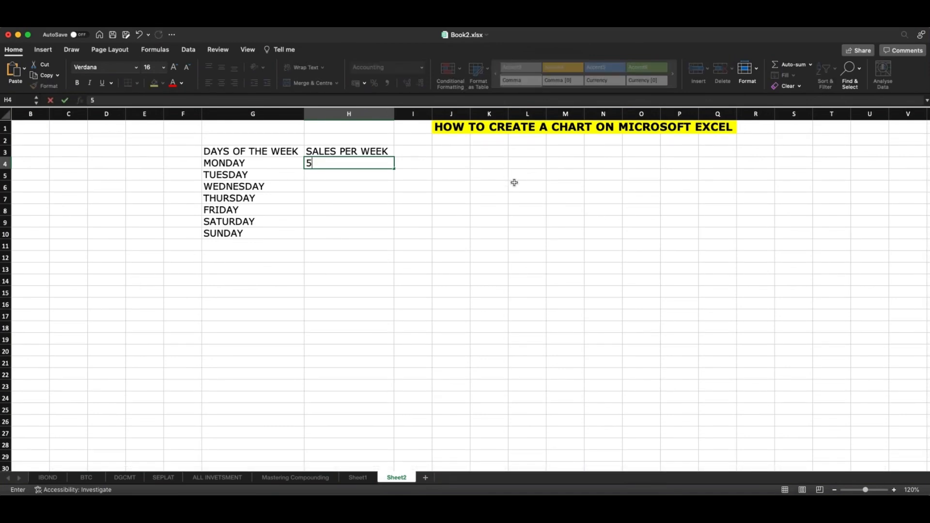
text(0,0000)
key(Return)
text(60,000)
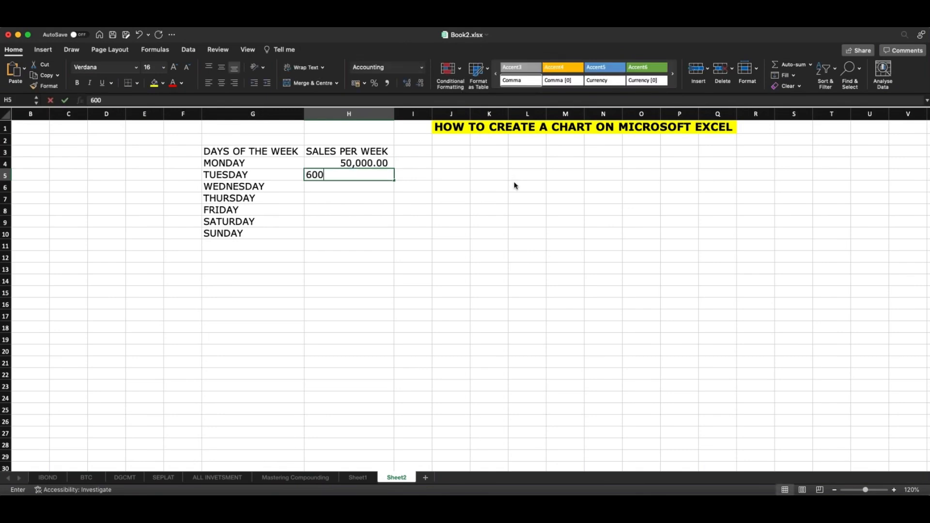
key(Return)
text(2,000)
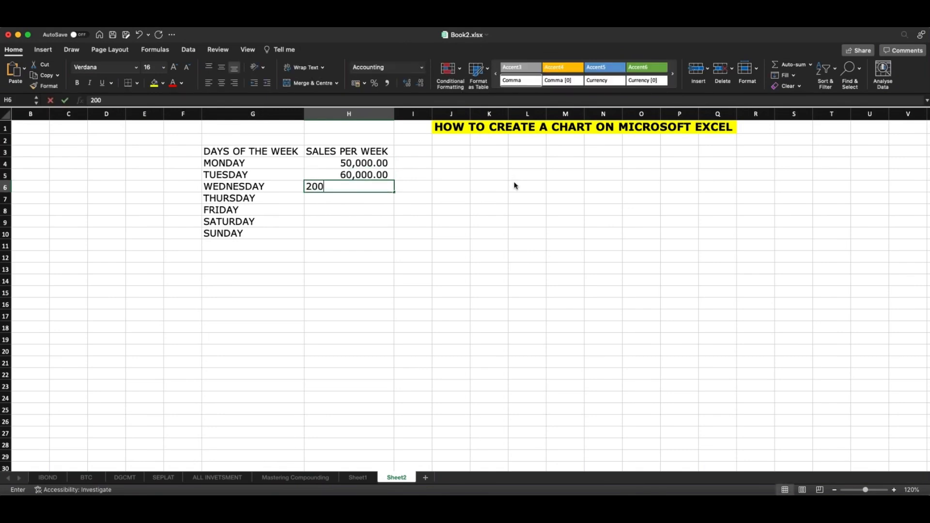
key(Return)
key(Up)
text(20000)
key(Return)
Enter the sales for Thursday to Sunday in H7:H10 as 80000, 60000, 15000 and 25000
text(80)
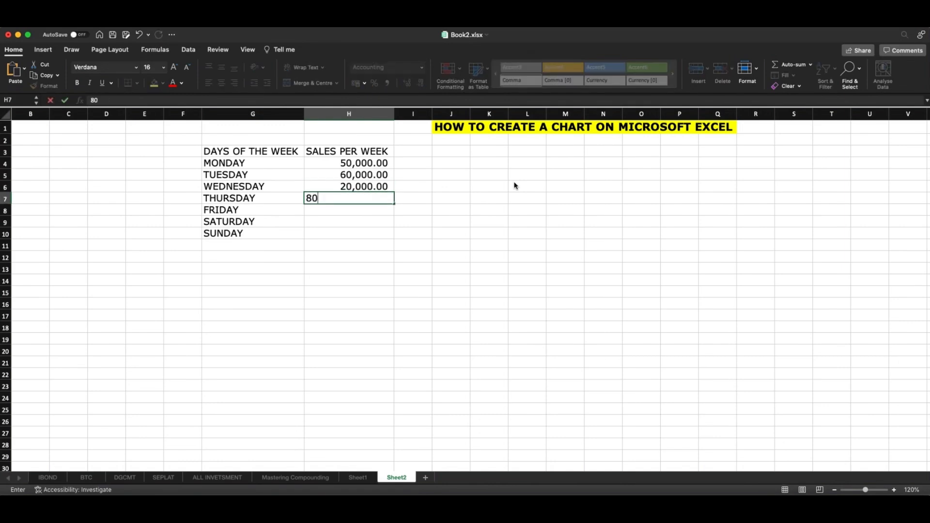
text(,000)
key(Return)
text(60,0)
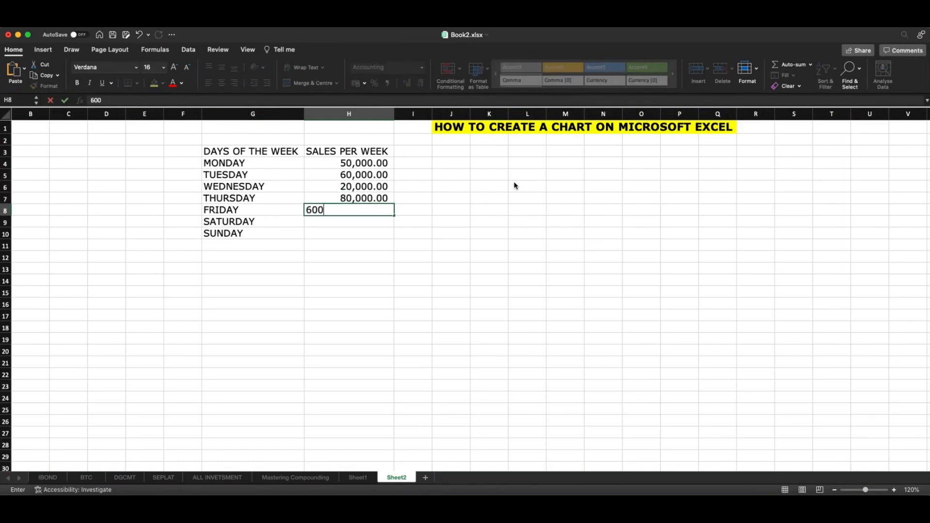
text(00)
key(Return)
text(15,0)
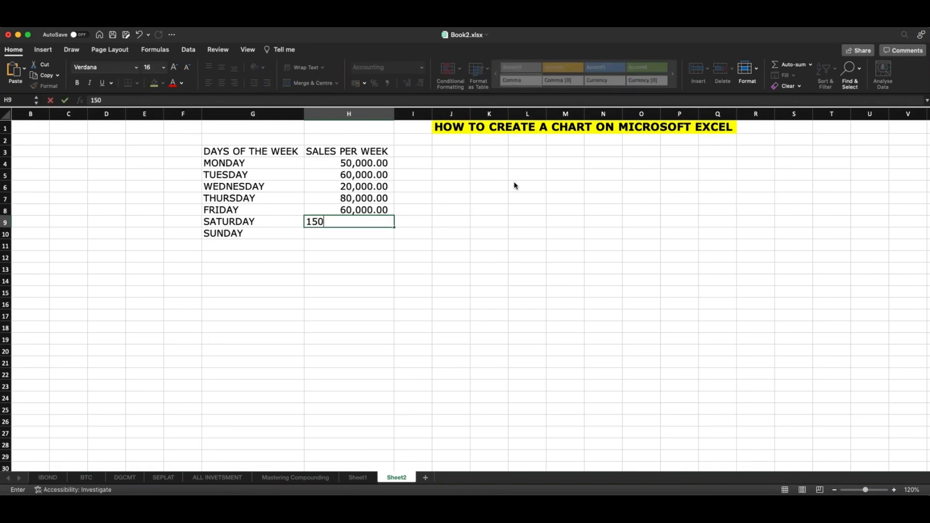
text(00)
key(Return)
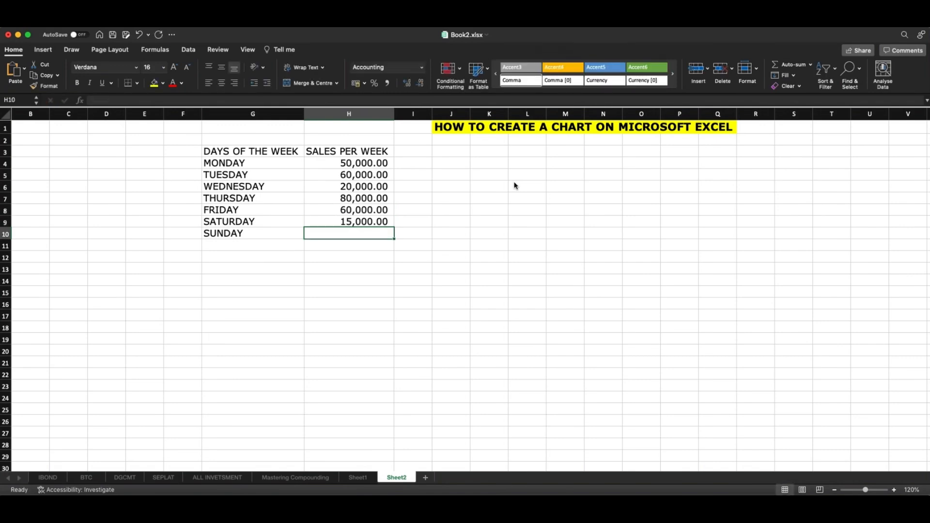
text(25000)
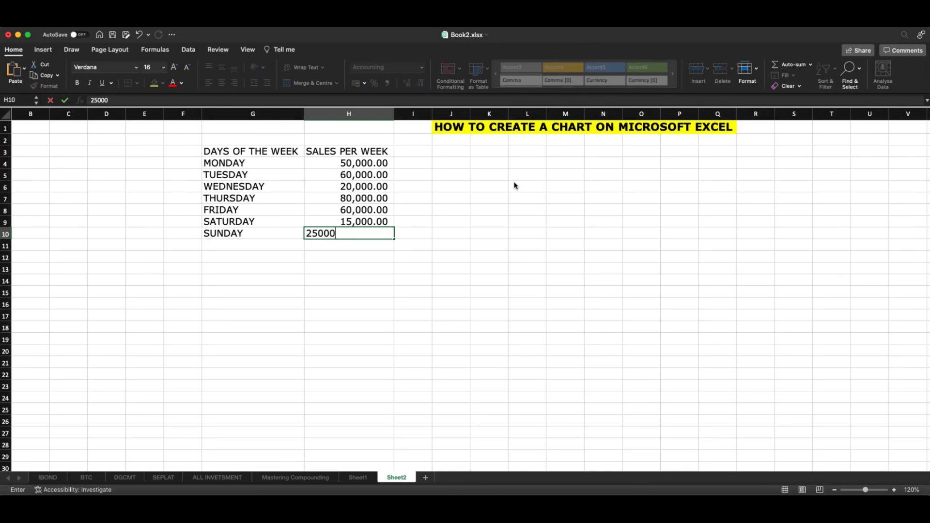
key(Return)
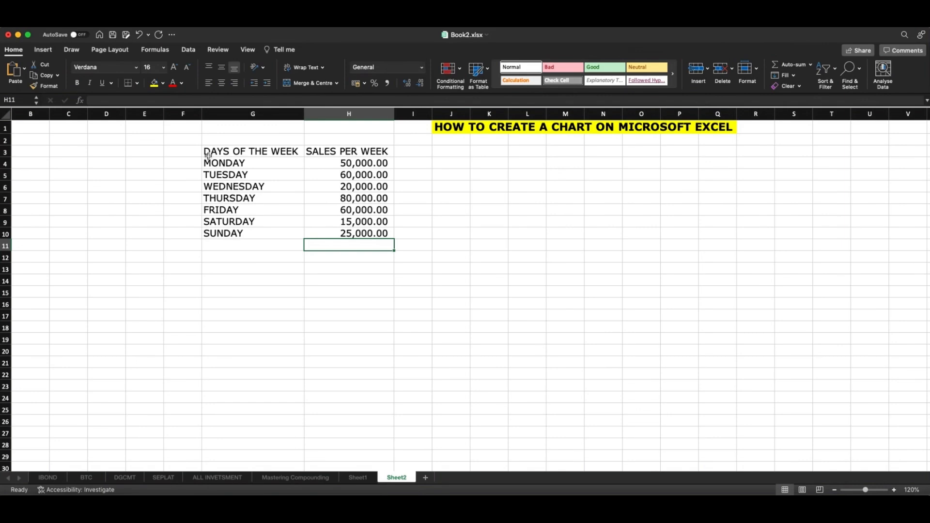
Select the sales table G3:H10, including both headers, as the source data for inserting a chart
drag(208, 155, 363, 234)
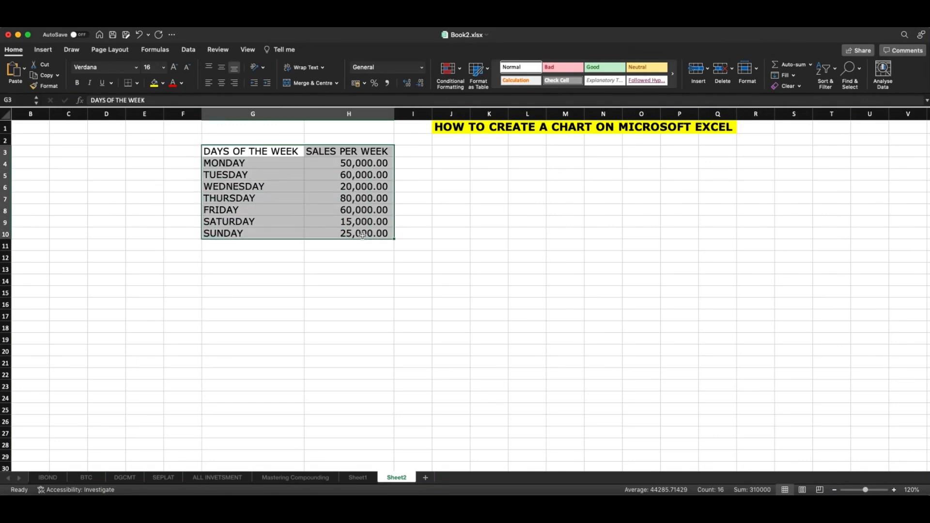
drag(220, 153, 361, 233)
click(44, 51)
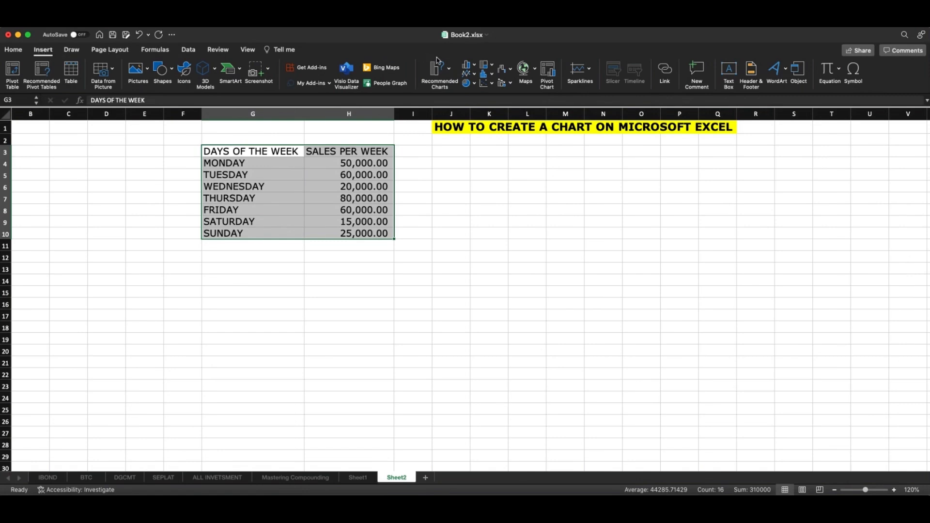
Examine the available column and bar, line, pie, scatter and histogram chart types without inserting one
click(475, 66)
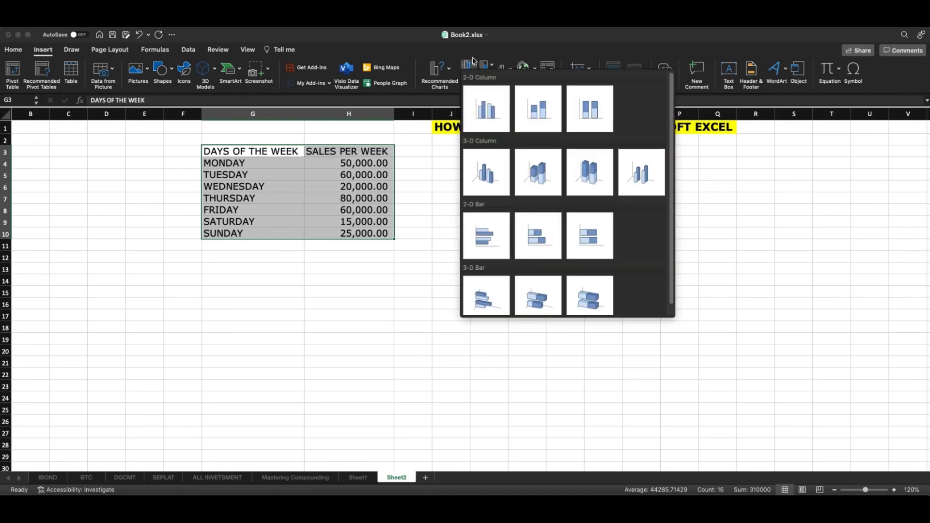
click(475, 69)
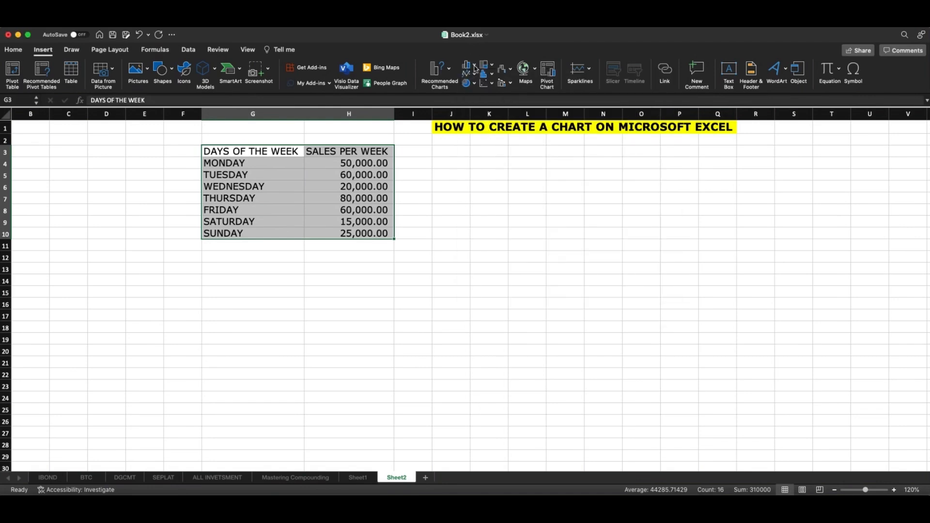
click(476, 68)
click(475, 68)
click(476, 74)
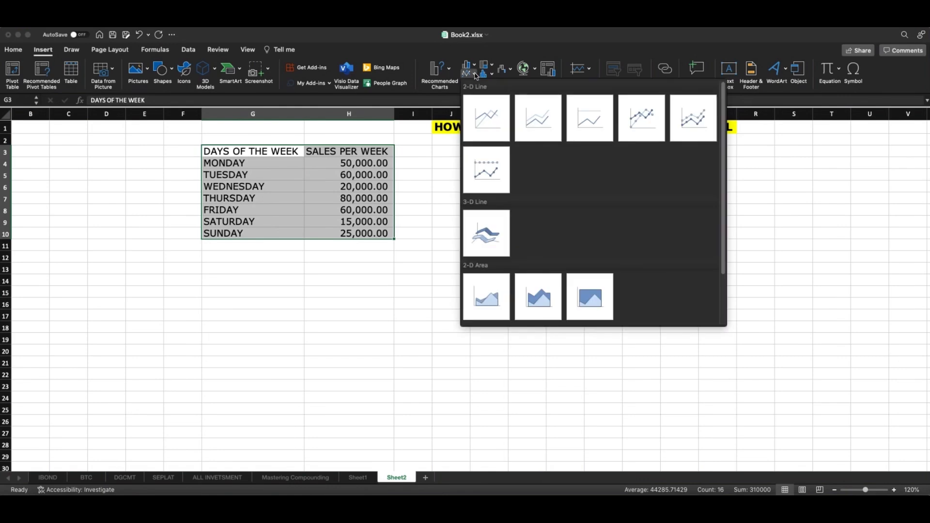
click(475, 75)
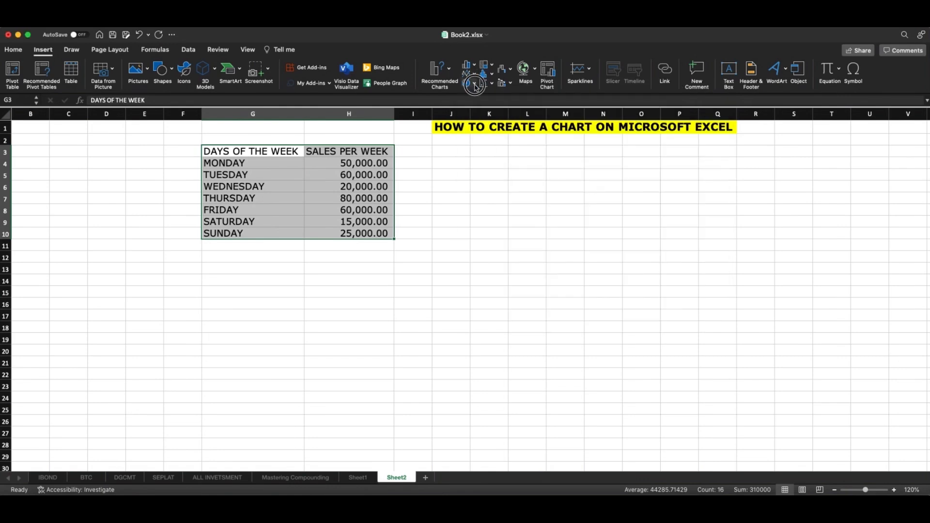
click(476, 85)
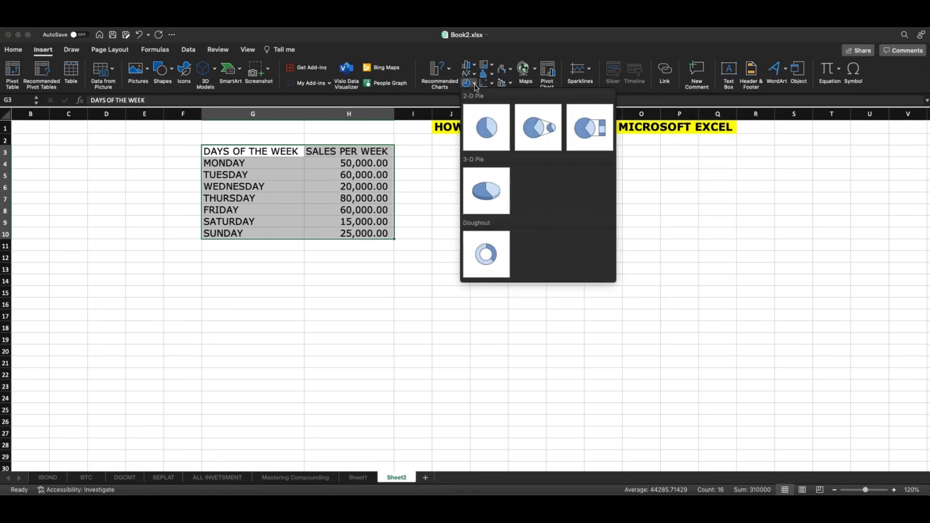
click(476, 86)
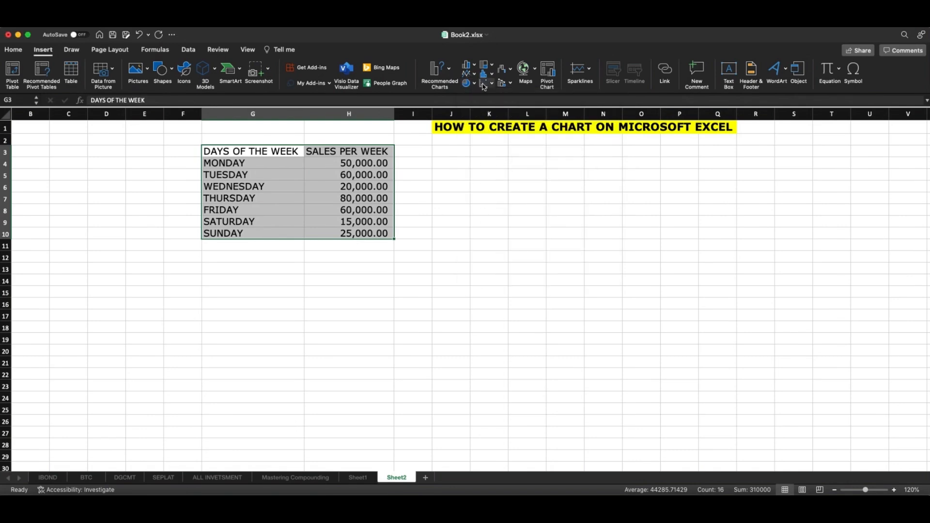
click(492, 85)
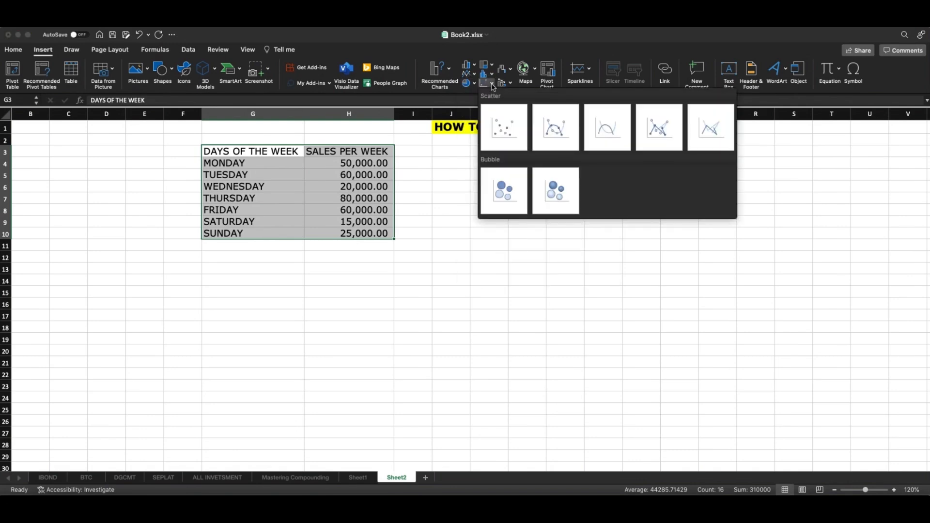
click(492, 86)
click(492, 76)
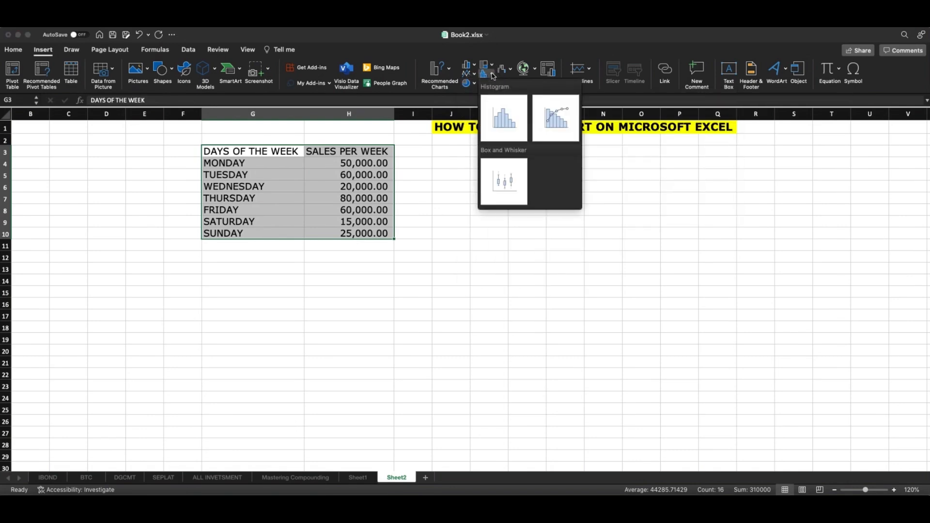
click(492, 76)
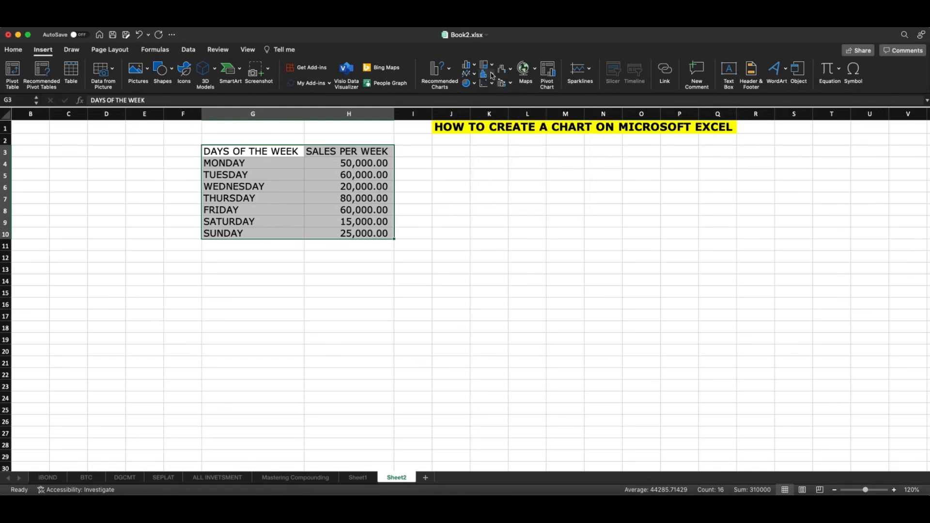
Insert a 2-D clustered bar chart of the selected data and place it beside the table, beneath the yellow heading
click(476, 67)
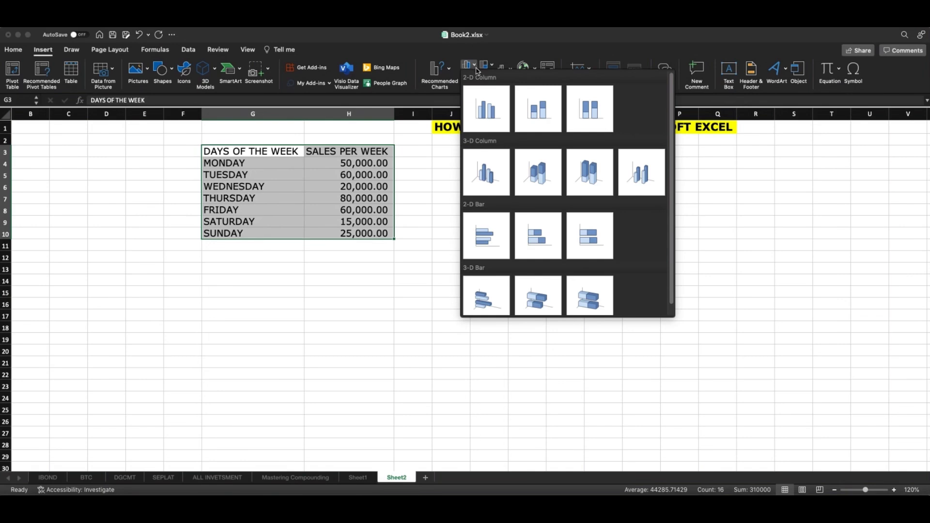
click(481, 226)
drag(433, 241, 496, 160)
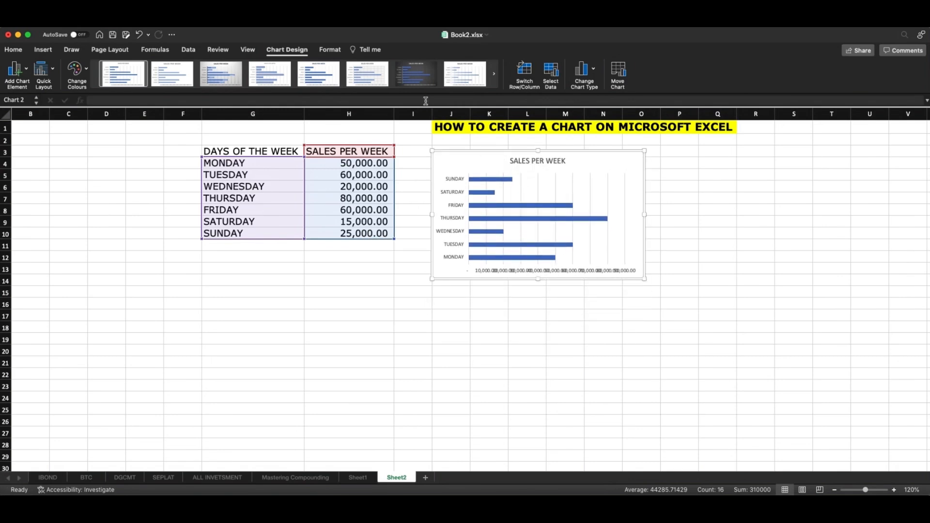
Apply the dark-background style to the bar chart, then reposition and enlarge it to cover about J4:Q17
click(419, 80)
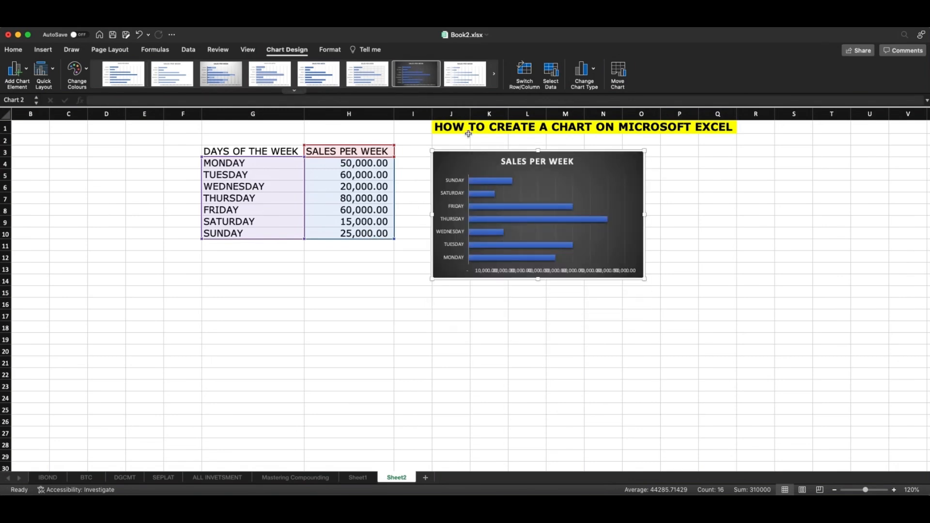
drag(481, 158, 477, 174)
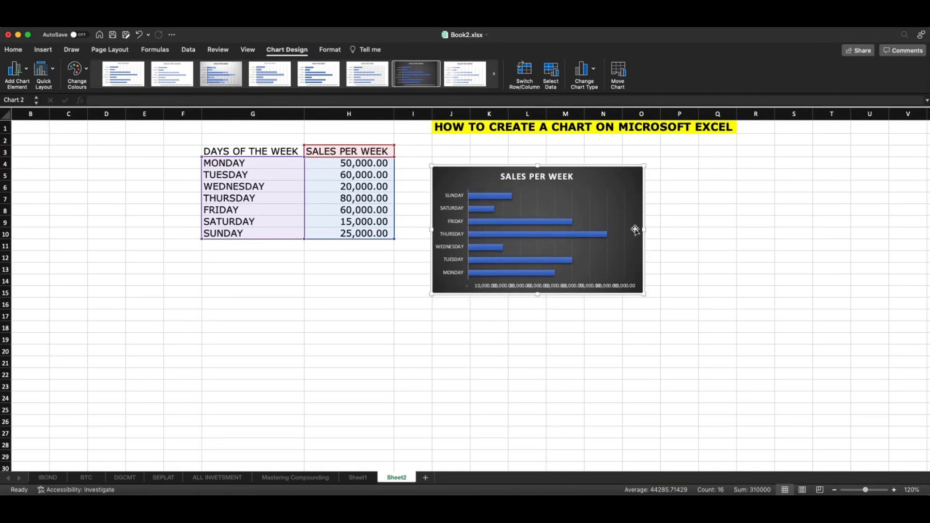
drag(635, 230, 680, 231)
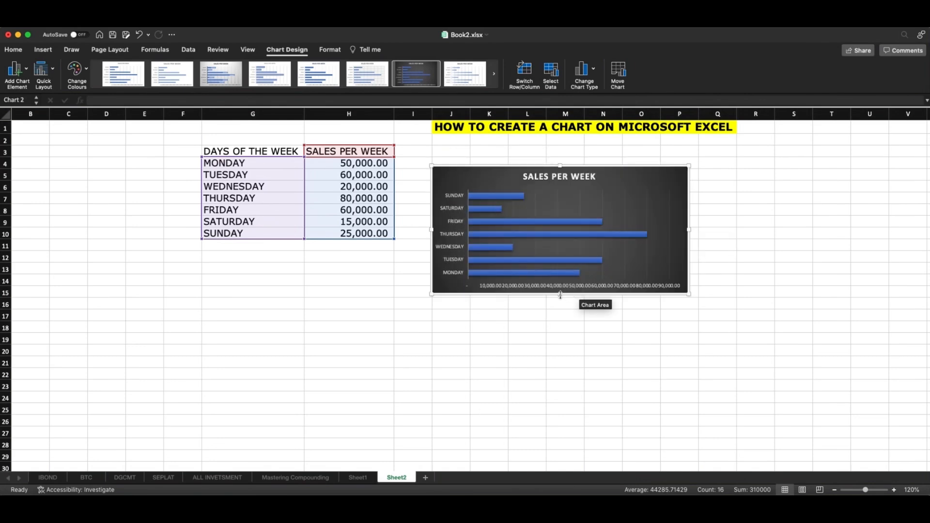
drag(561, 295, 561, 317)
drag(690, 242, 718, 241)
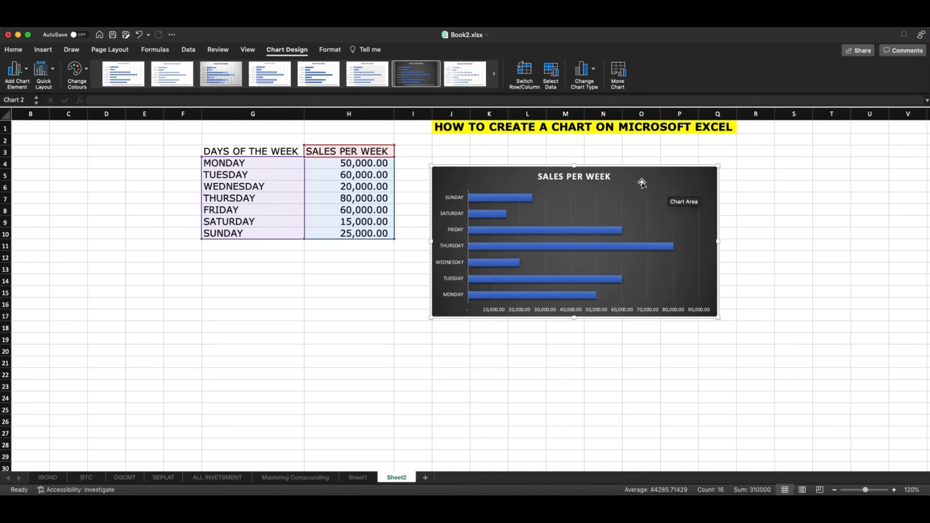
Add a primary horizontal axis title to the bar chart
click(24, 72)
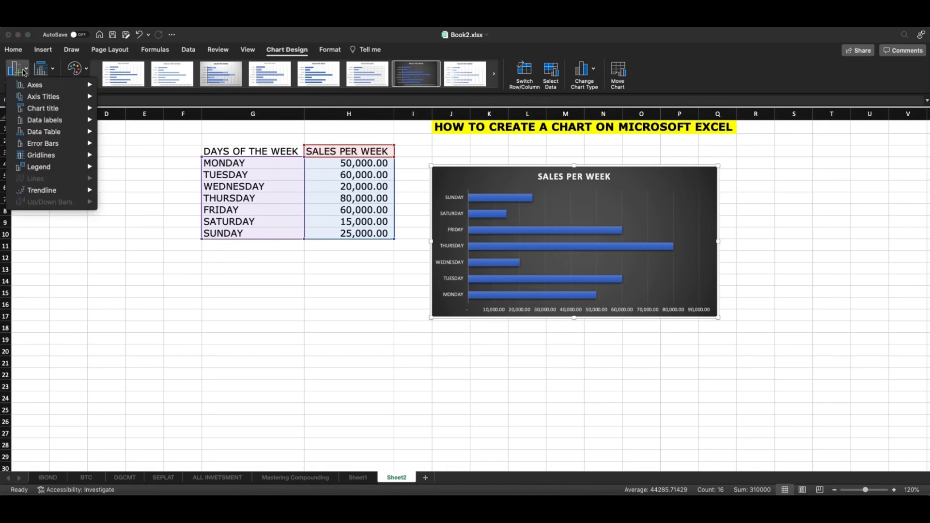
mouse_move(34, 98)
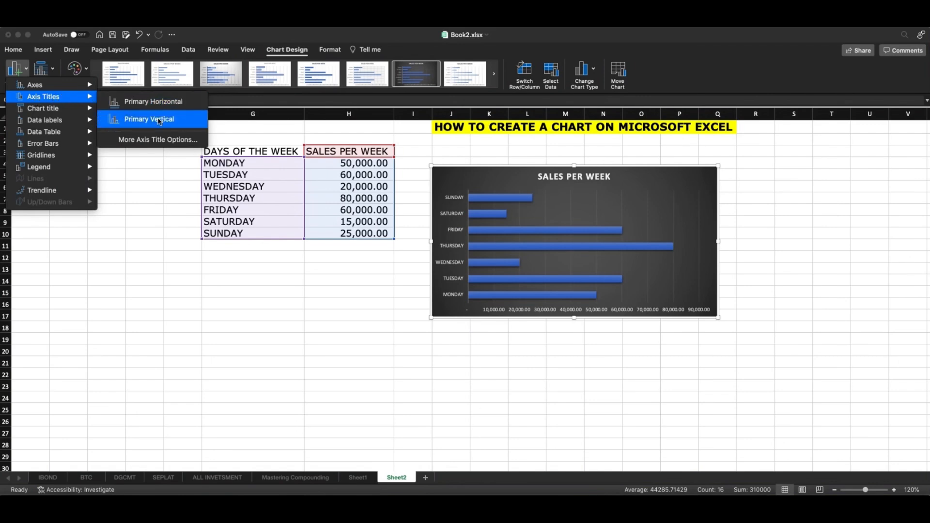
click(153, 102)
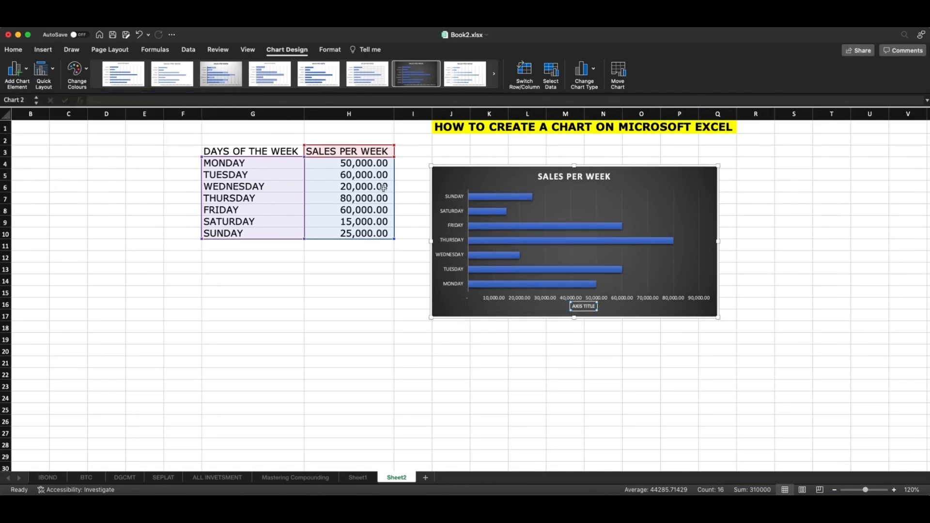
Replace the horizontal axis title's placeholder text with SALES OF THE WEEK
double_click(593, 306)
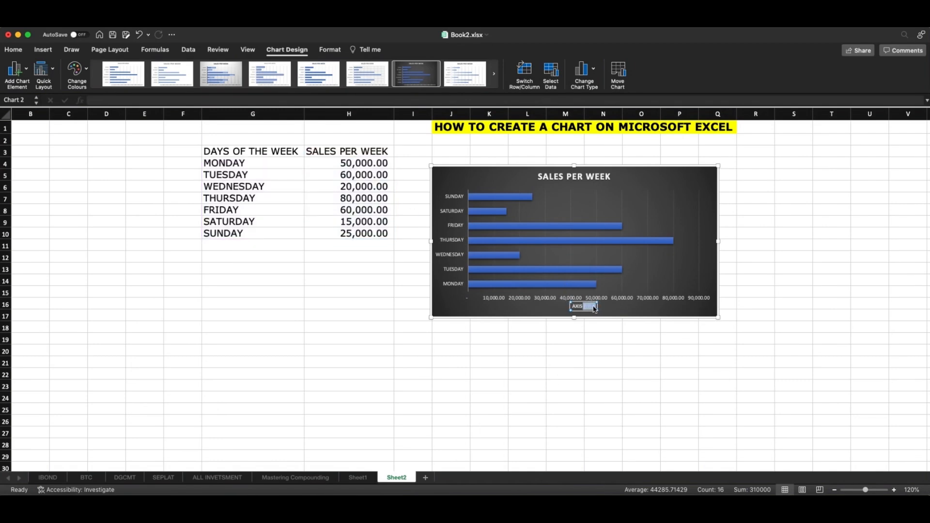
key(BackSpace)
key(BackSpace)
key(BackSpace)
key(BackSpace)
key(BackSpace)
key(BackSpace)
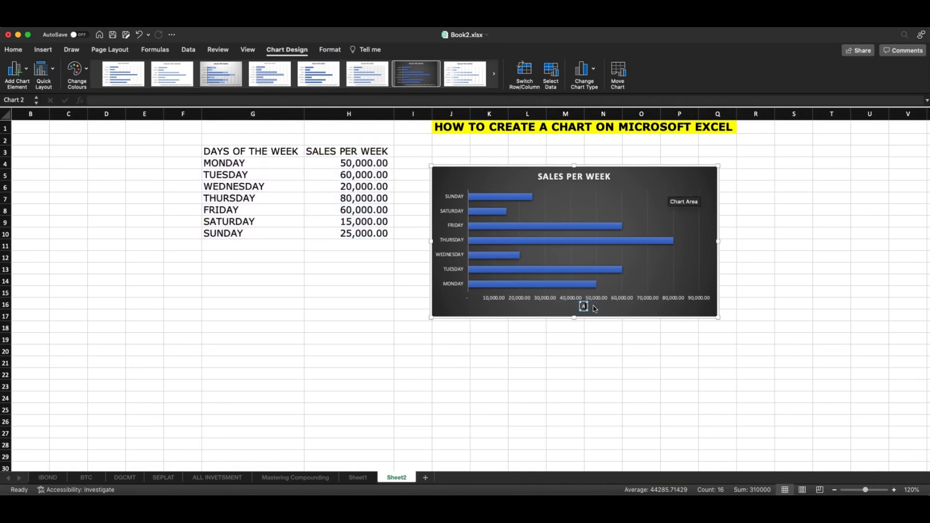
text(SALES OF D)
text(THE WEEK)
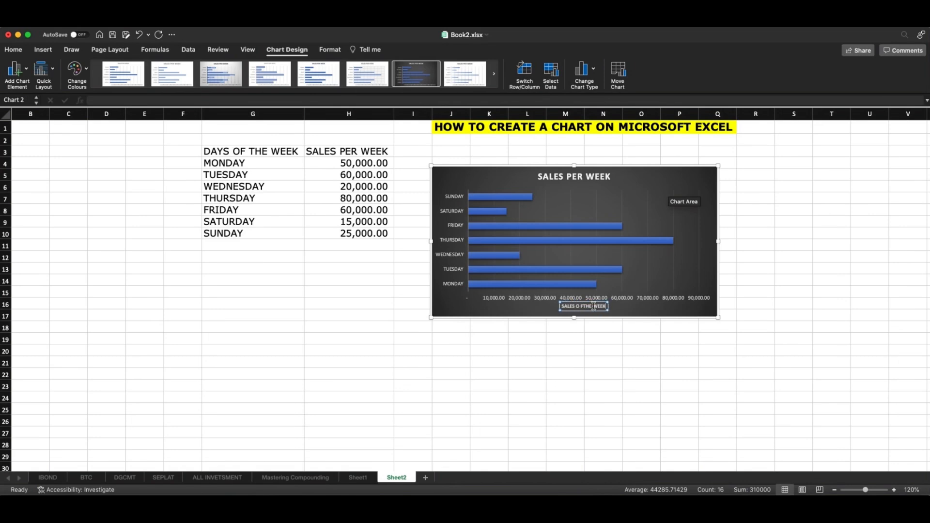
key(BackSpace)
key(BackSpace)
key(BackSpace)
key(BackSpace)
key(BackSpace)
key(BackSpace)
key(BackSpace)
key(BackSpace)
key(BackSpace)
key(BackSpace)
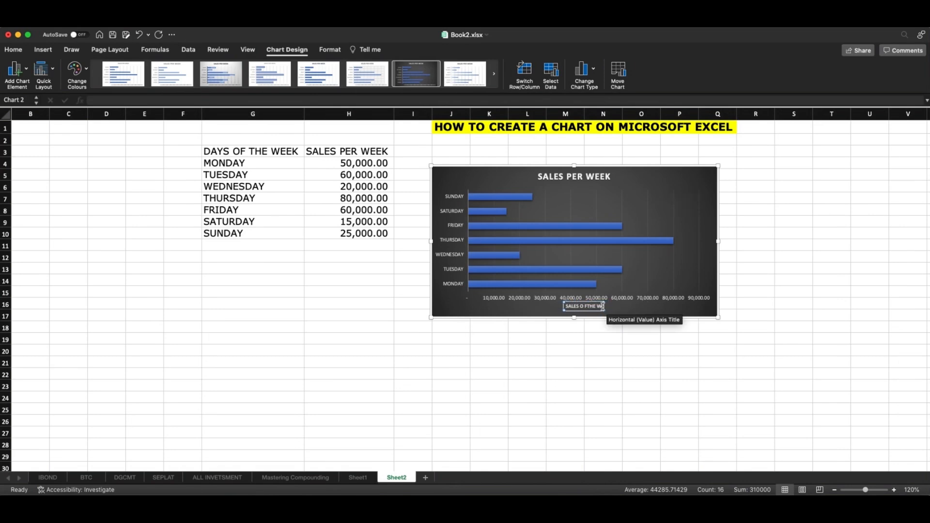
text(F THE WEEK)
Set the font size of the whole horizontal axis title to 16
drag(606, 306, 561, 306)
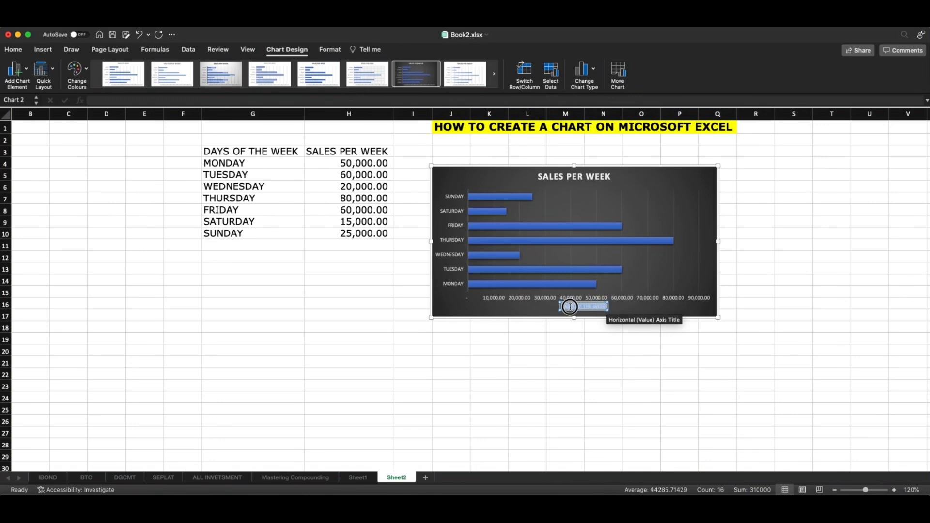
click(14, 50)
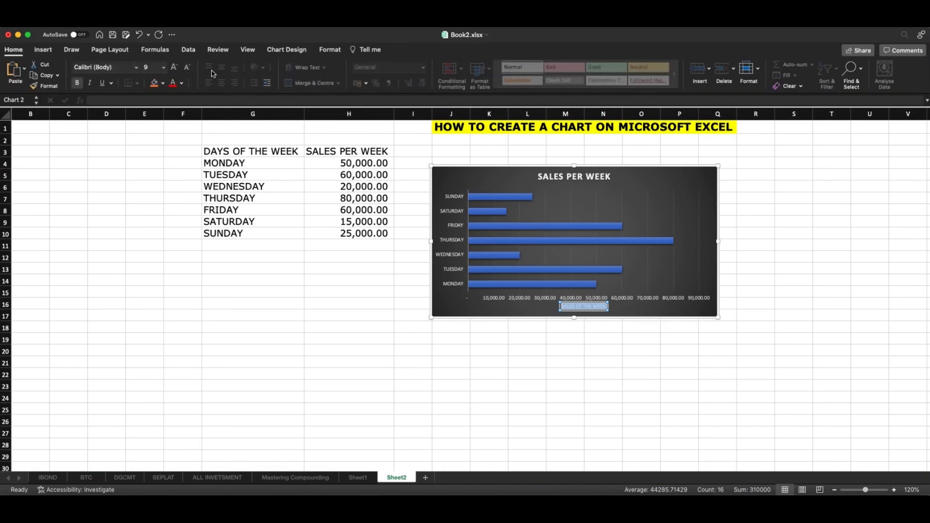
click(163, 67)
click(160, 119)
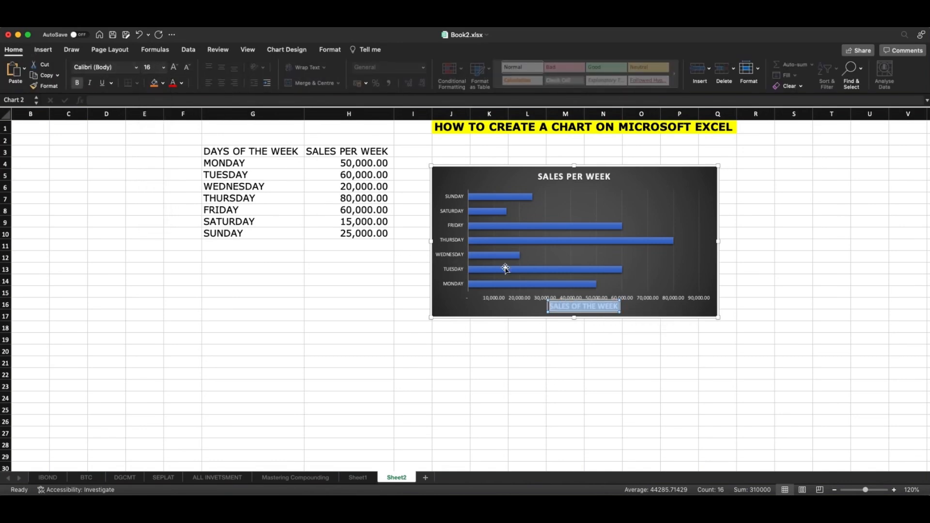
click(612, 330)
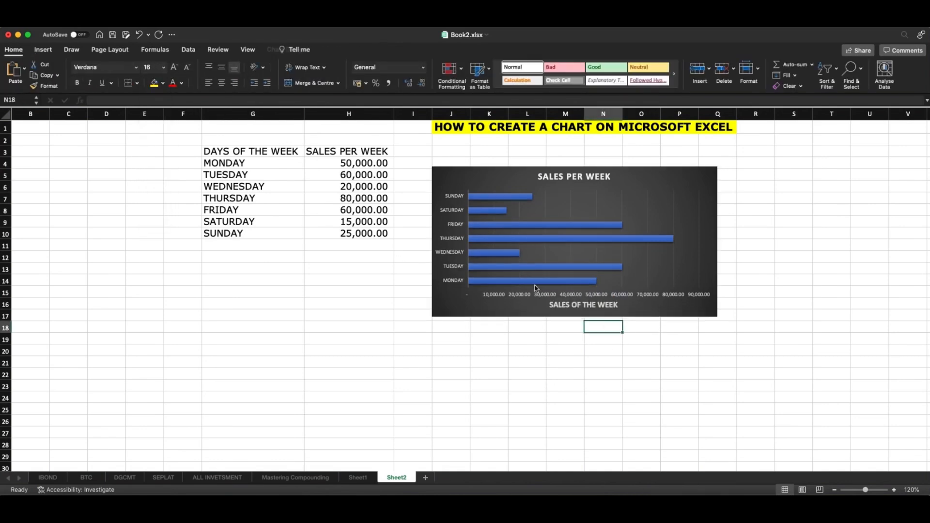
Add a primary vertical axis title to the bar chart
click(456, 183)
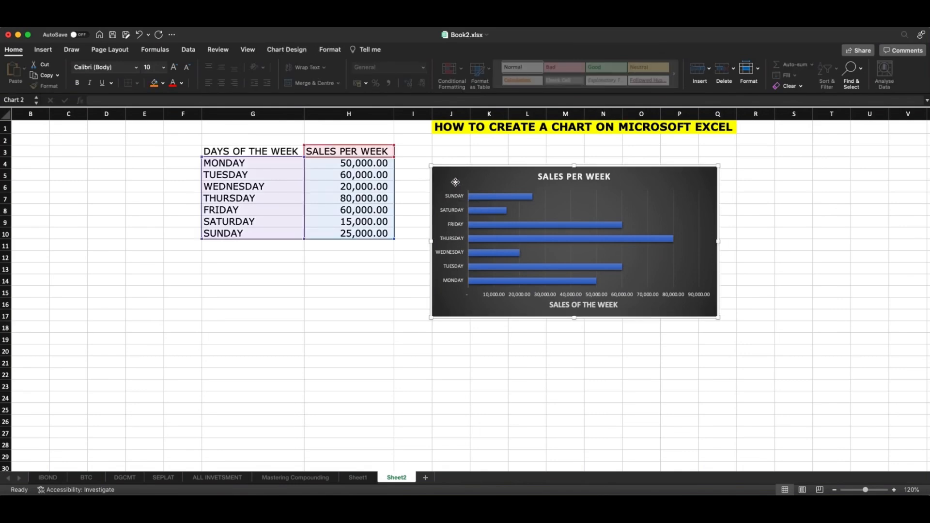
double_click(461, 183)
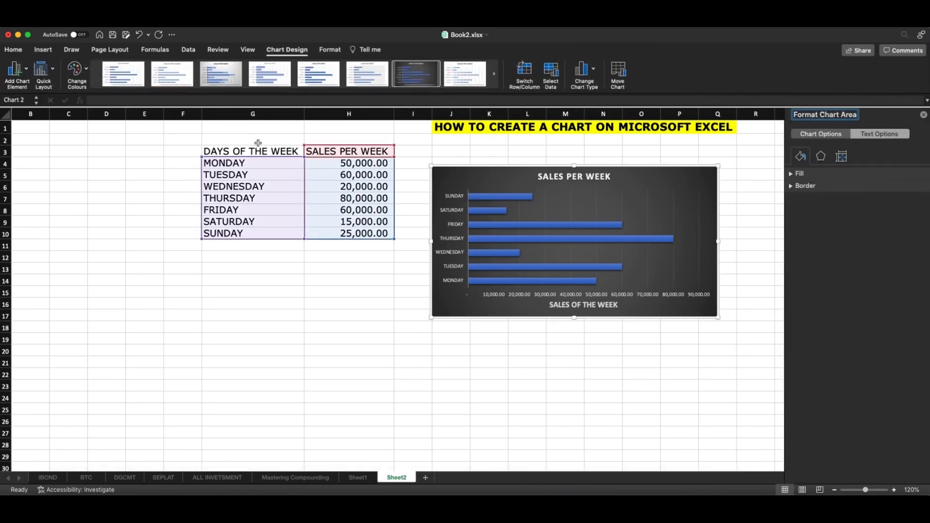
click(27, 69)
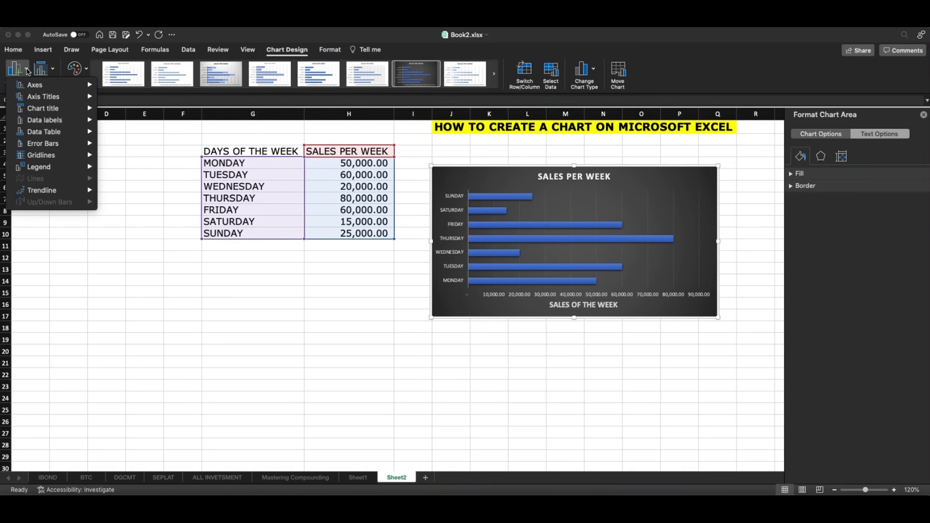
mouse_move(72, 98)
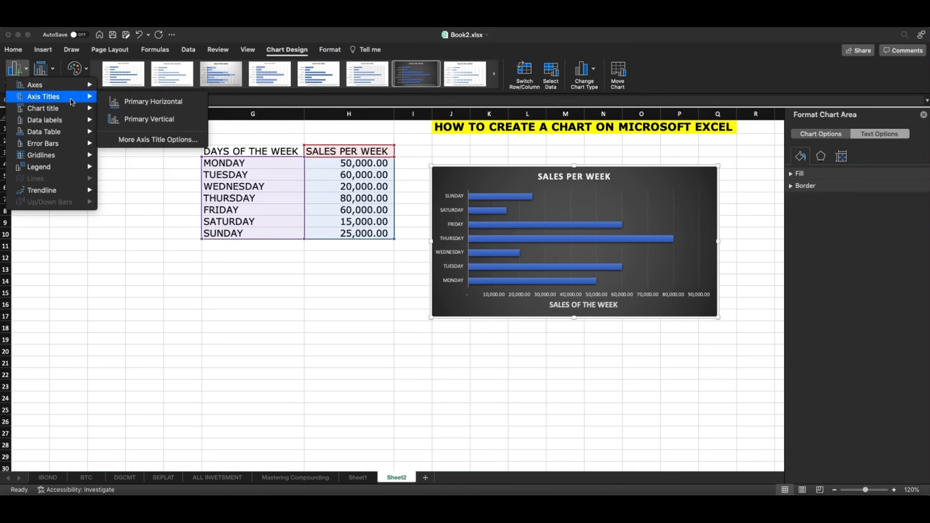
click(137, 119)
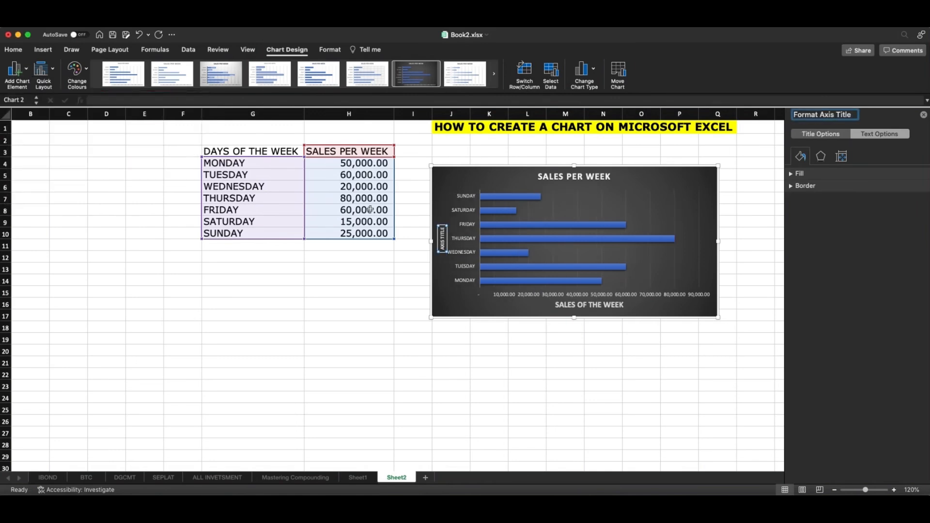
Replace the vertical axis title's placeholder text with DAYS PER WEEK
double_click(444, 233)
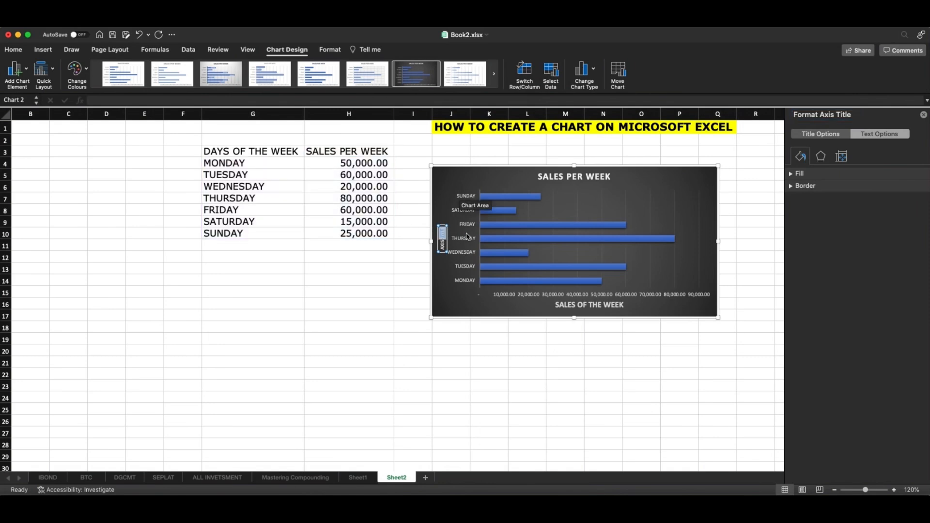
key(BackSpace)
key(BackSpace)
key(BackSpace)
key(BackSpace)
key(BackSpace)
key(BackSpace)
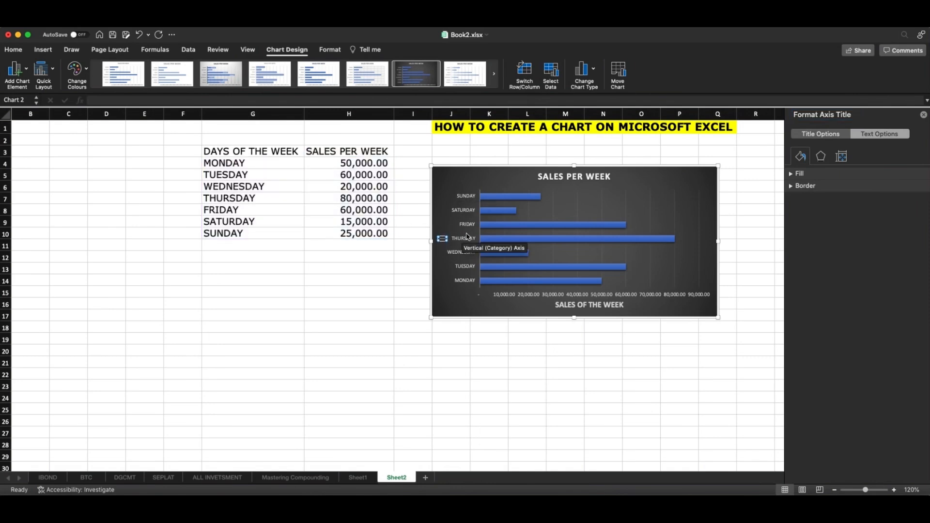
text(DAYS PER WEEK)
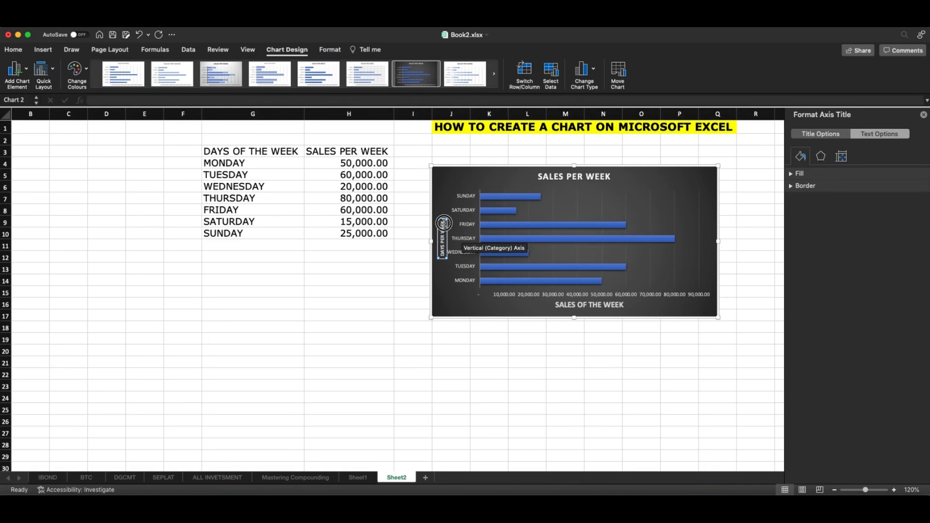
Set the font size of the whole vertical axis title to 16, and close the formatting pane
drag(443, 221, 442, 257)
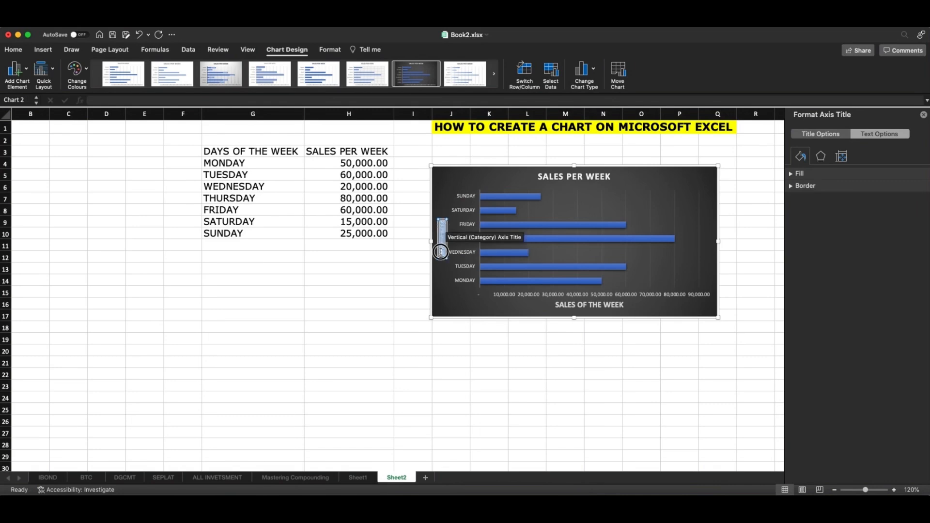
click(14, 50)
click(164, 68)
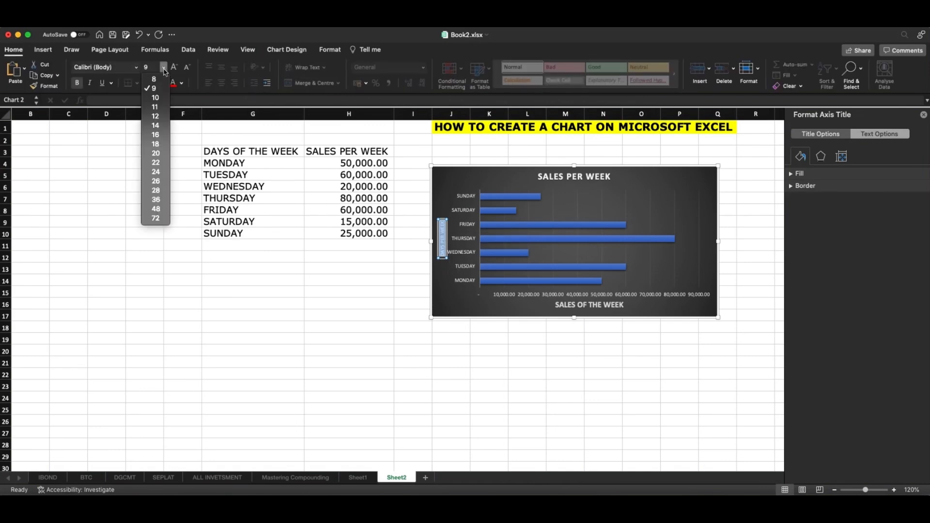
click(155, 130)
click(484, 308)
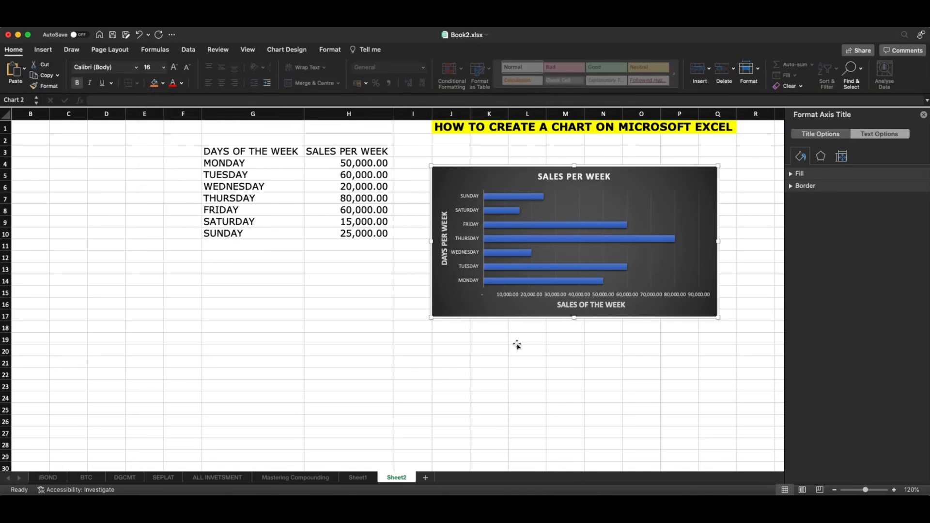
click(563, 374)
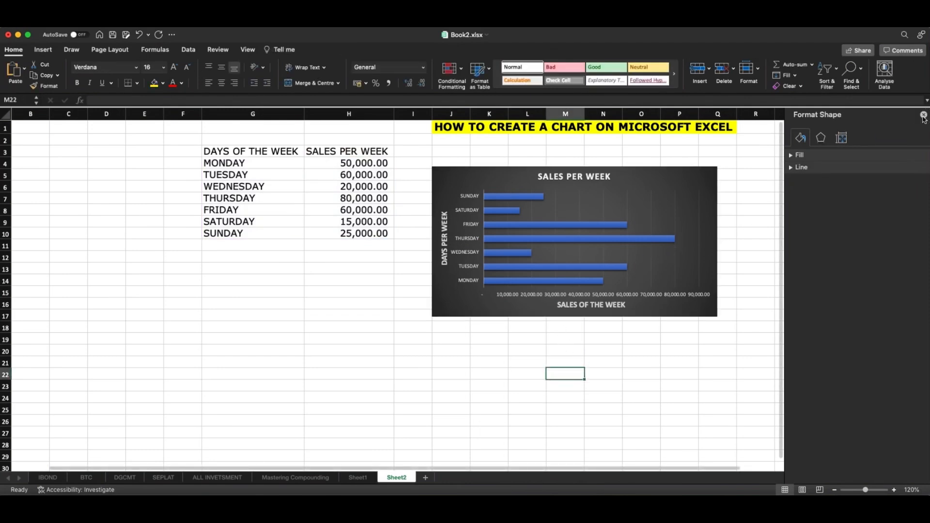
click(923, 116)
Examine the chart type options for the bars and the fill and border options of the chart area without changing them
click(545, 225)
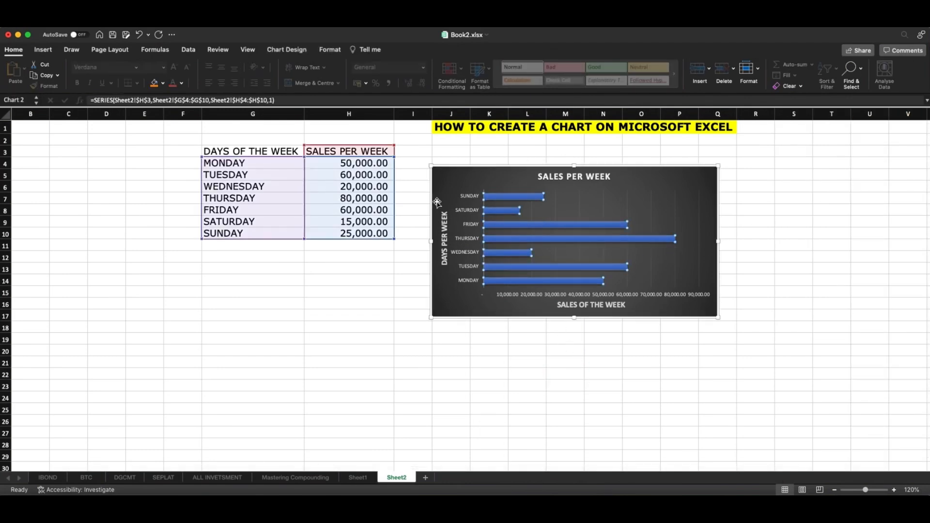
click(43, 50)
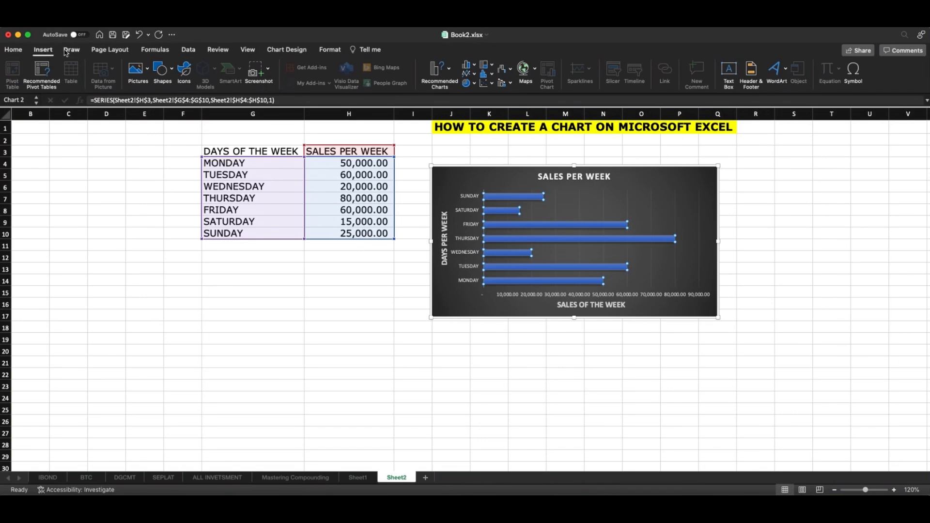
click(19, 51)
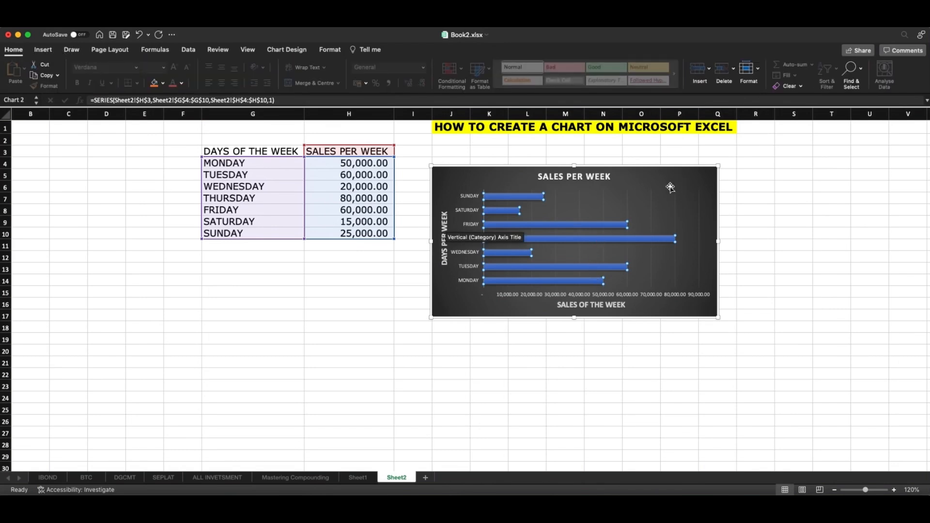
click(616, 225)
right_click(615, 225)
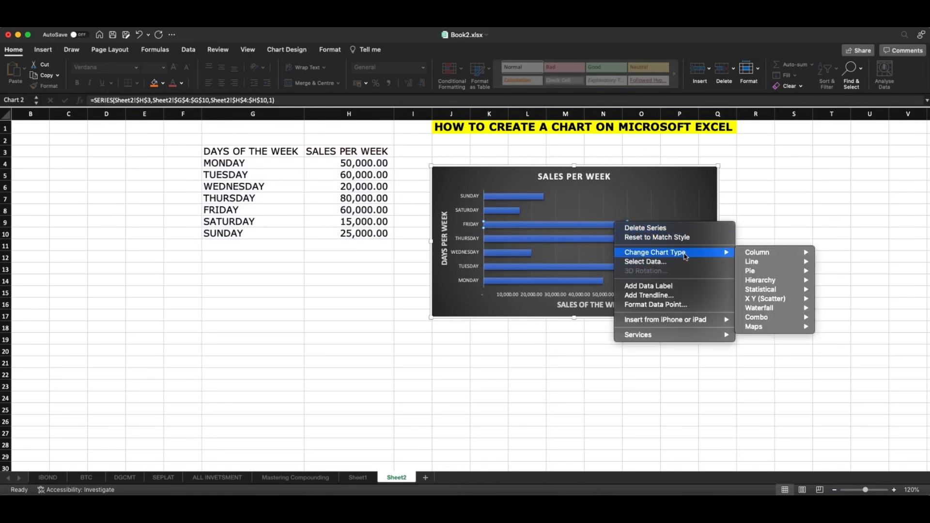
click(702, 177)
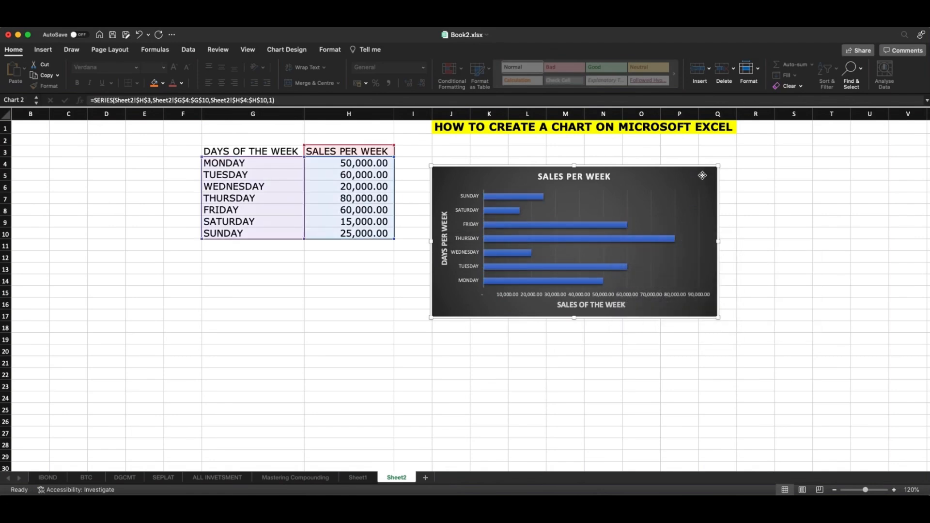
double_click(702, 175)
click(826, 175)
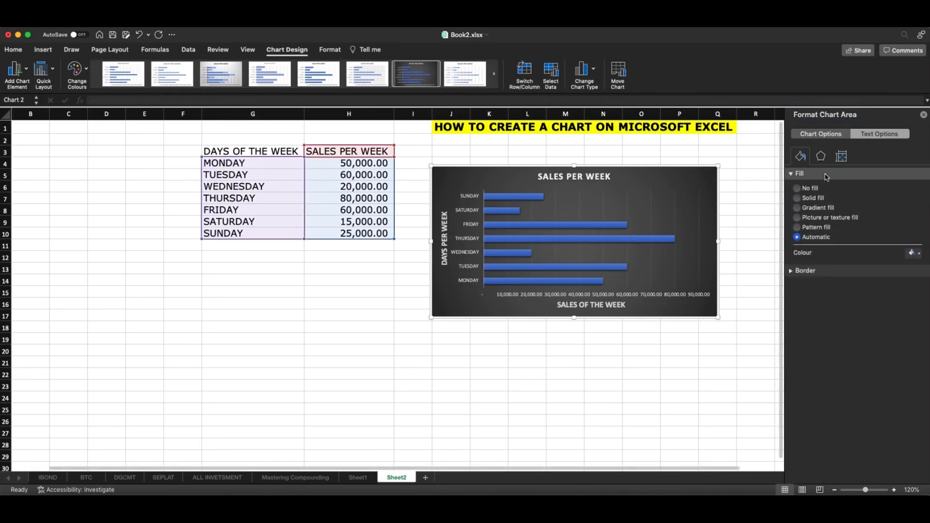
click(826, 174)
click(826, 186)
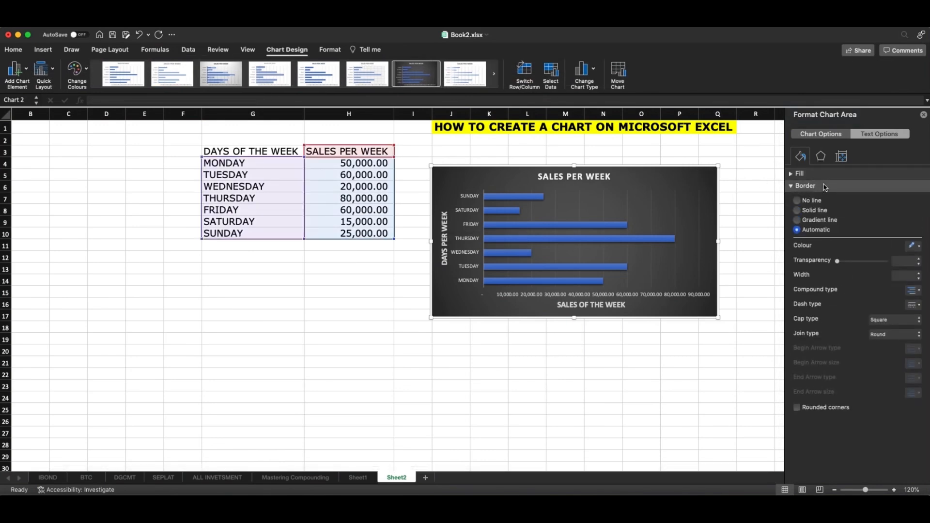
click(826, 186)
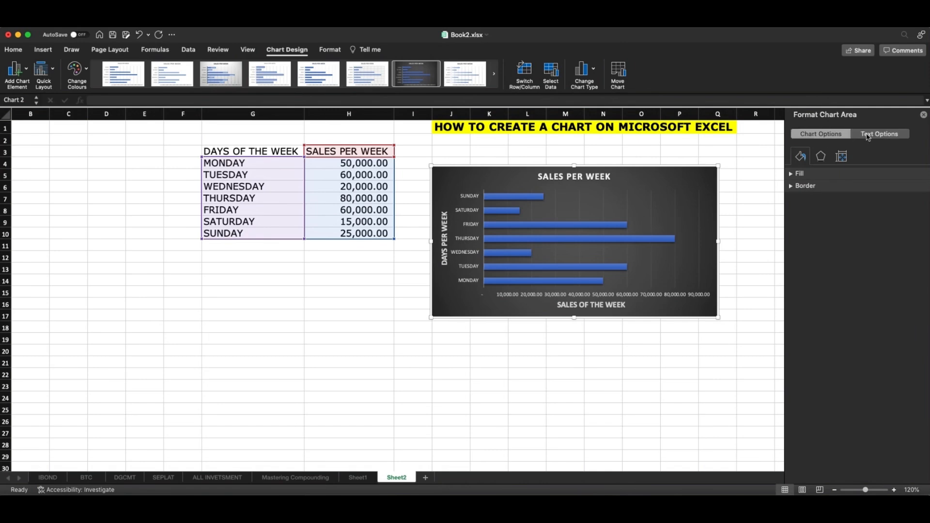
Change the chart's colours to the third colourful palette, which starts with orange, yellow and green
click(79, 71)
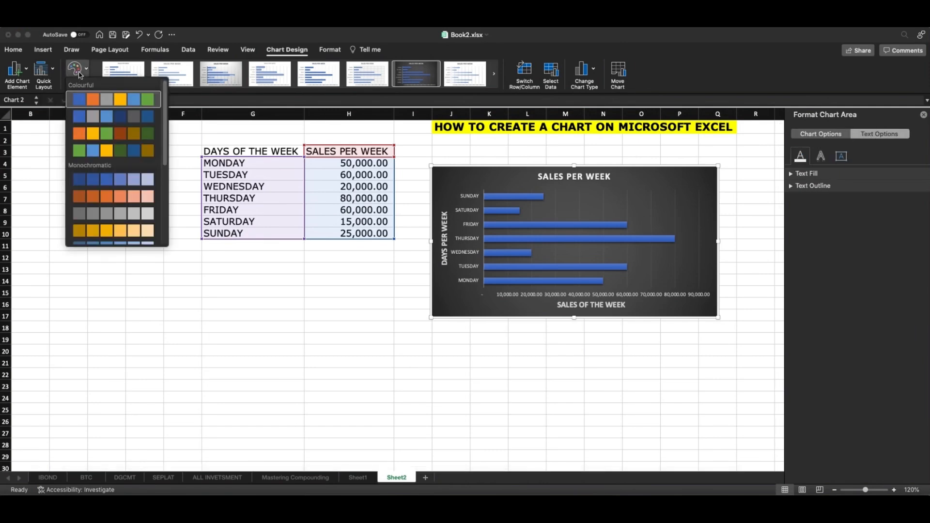
click(59, 179)
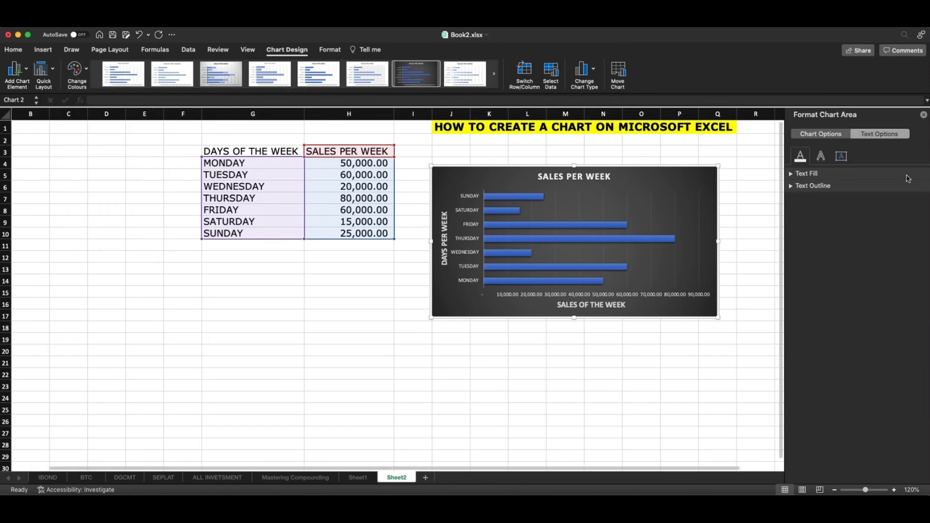
click(68, 71)
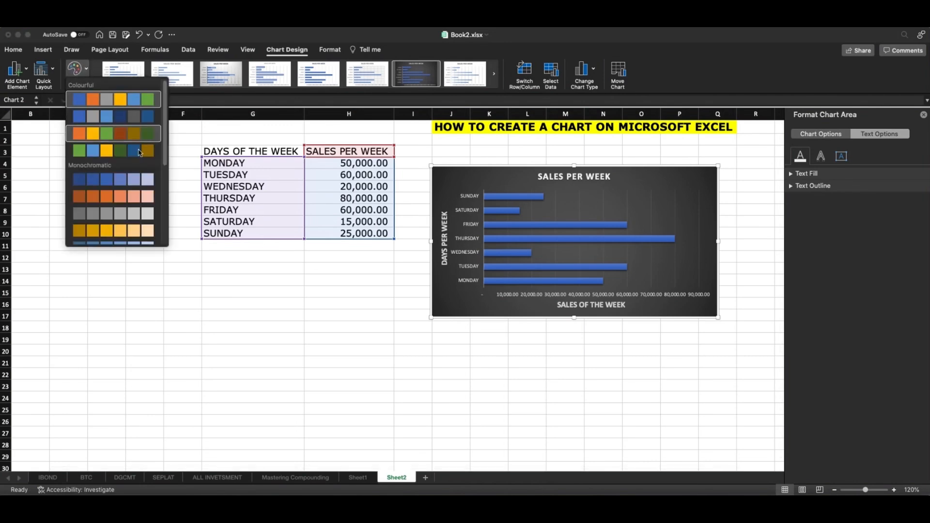
click(110, 137)
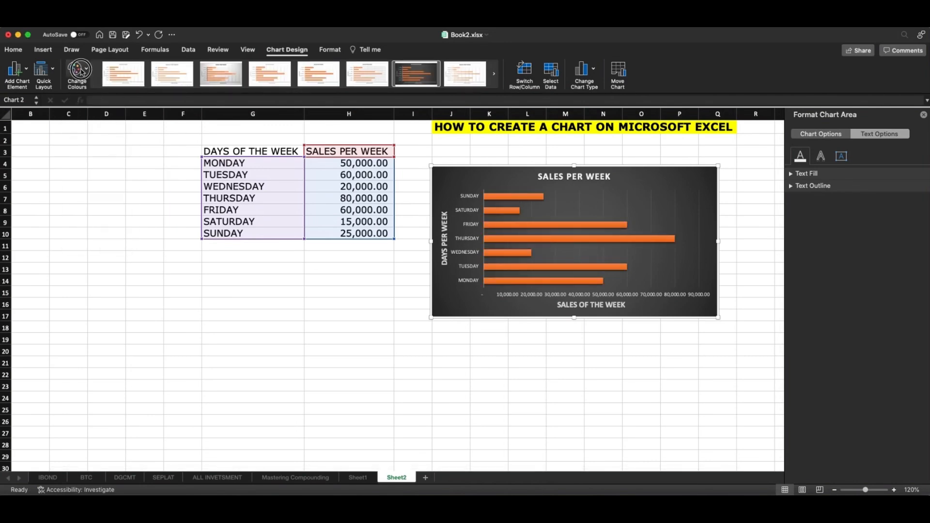
Change the chart's colours to the first colourful palette, which starts with blue, orange and grey
click(90, 86)
click(95, 104)
click(85, 76)
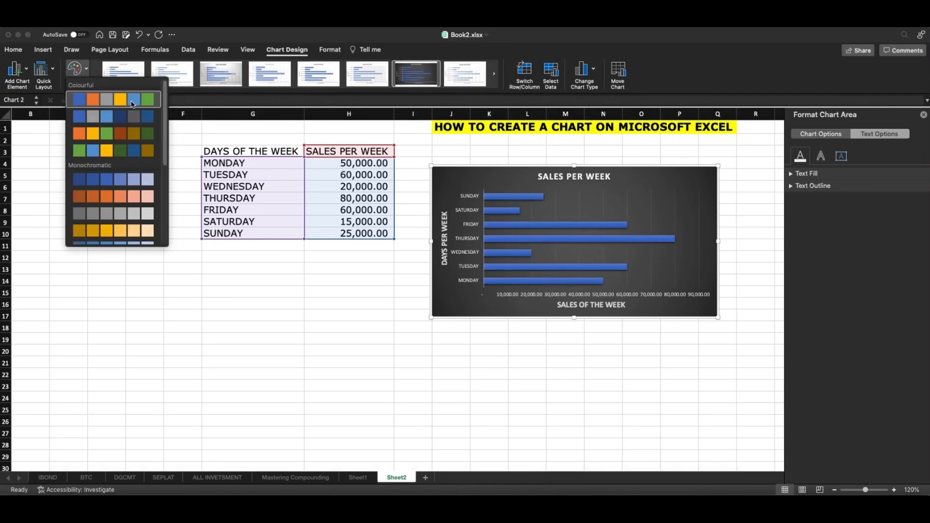
click(154, 101)
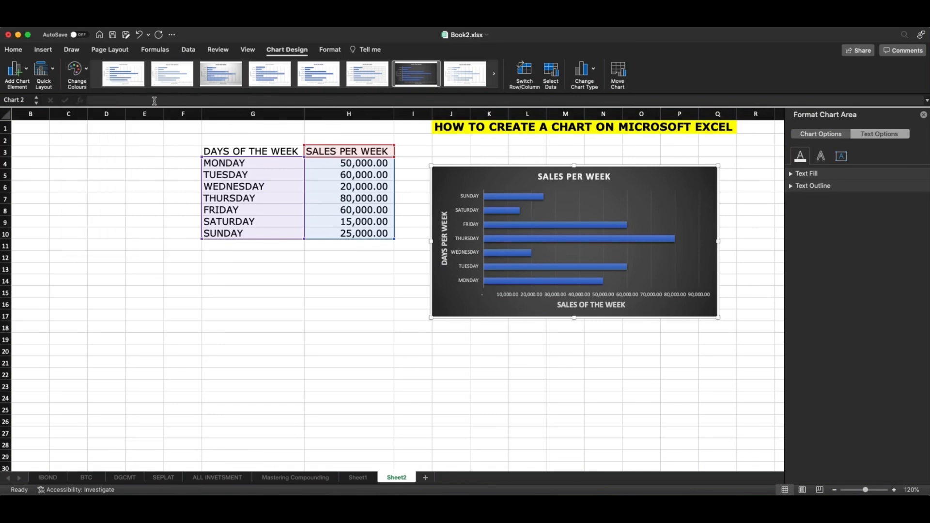
click(75, 73)
click(144, 99)
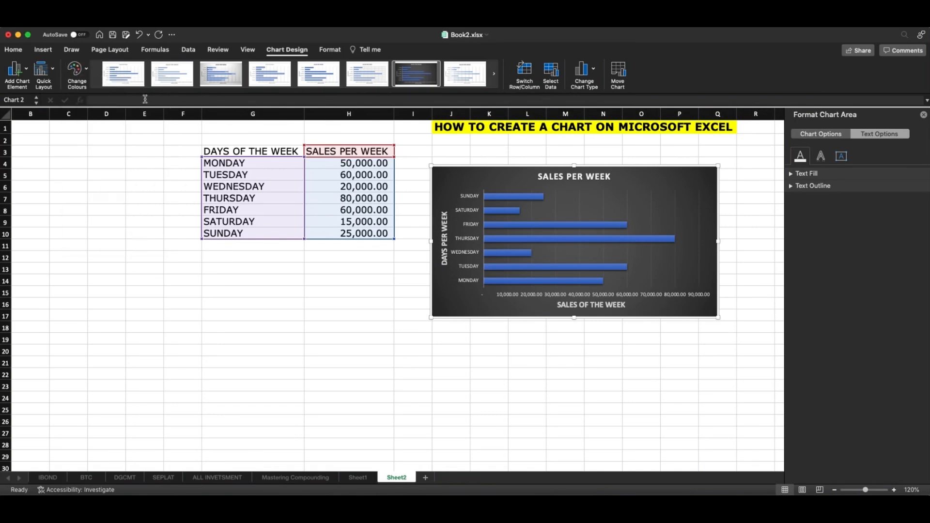
Change the chart's colours to the fourth colourful palette, which starts with green, blue and yellow, and deselect the chart
click(75, 73)
click(78, 151)
click(567, 398)
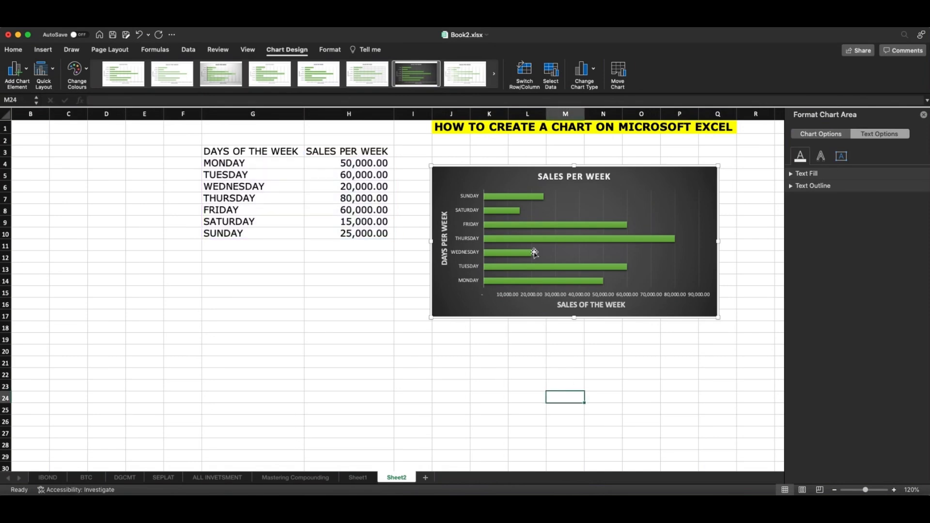
Replace the chart title with ABC TRANSPORT CHART, and move the chart up and slightly right so its top edge sits in row 3
click(591, 179)
click(609, 177)
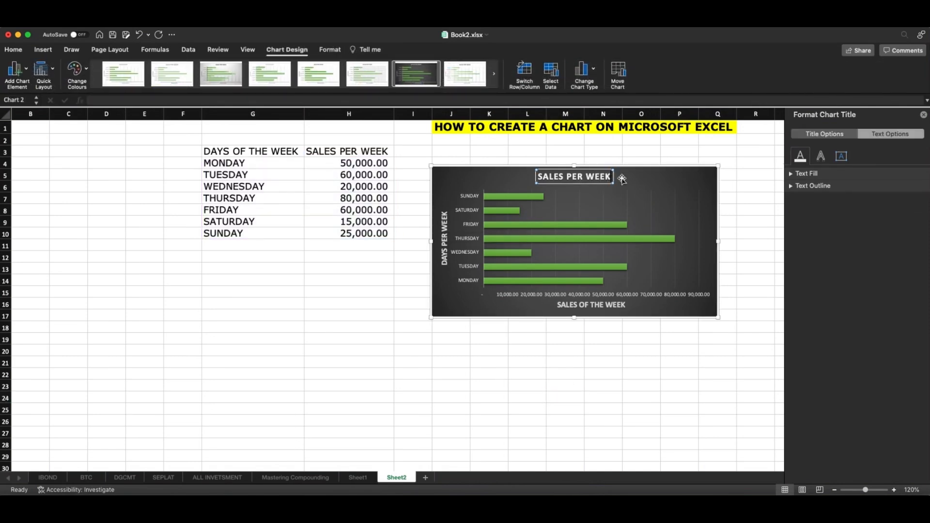
key(BackSpace)
key(BackSpace)
key(BackSpace)
key(BackSpace)
key(BackSpace)
key(BackSpace)
key(BackSpace)
key(BackSpace)
key(BackSpace)
key(BackSpace)
key(BackSpace)
key(BackSpace)
key(BackSpace)
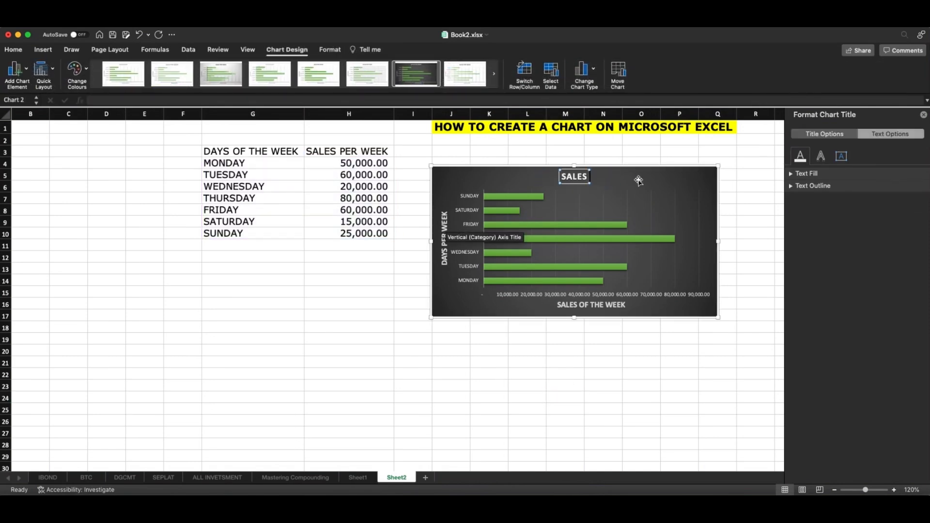
key(BackSpace)
text(ABC TRANSPORT)
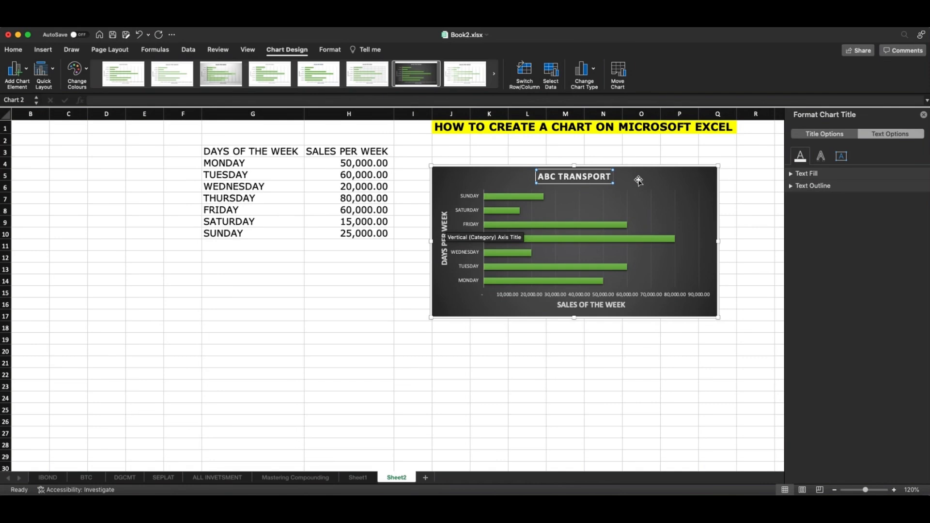
text(CHART)
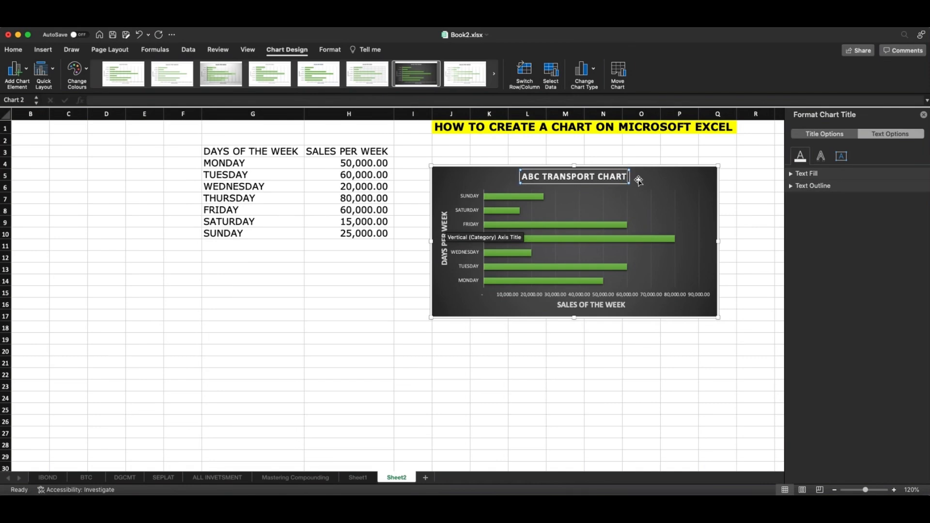
click(708, 151)
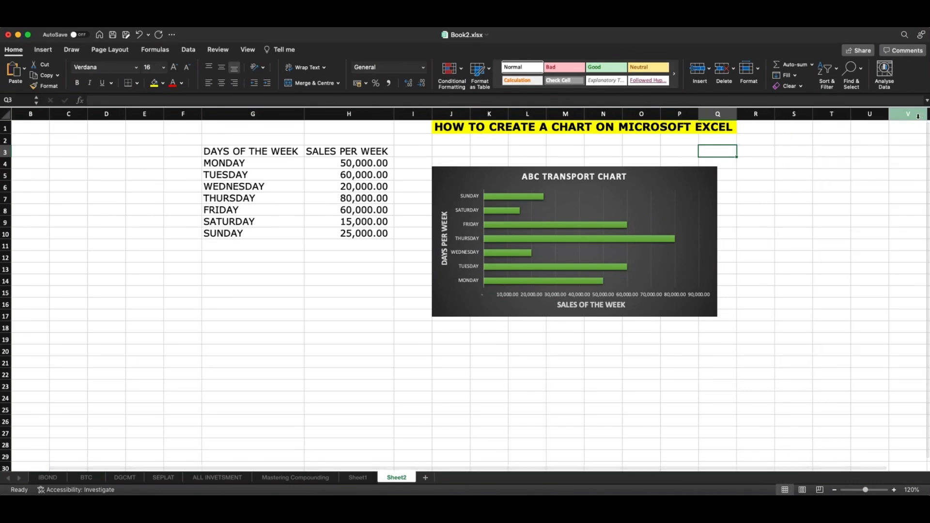
drag(684, 180, 691, 157)
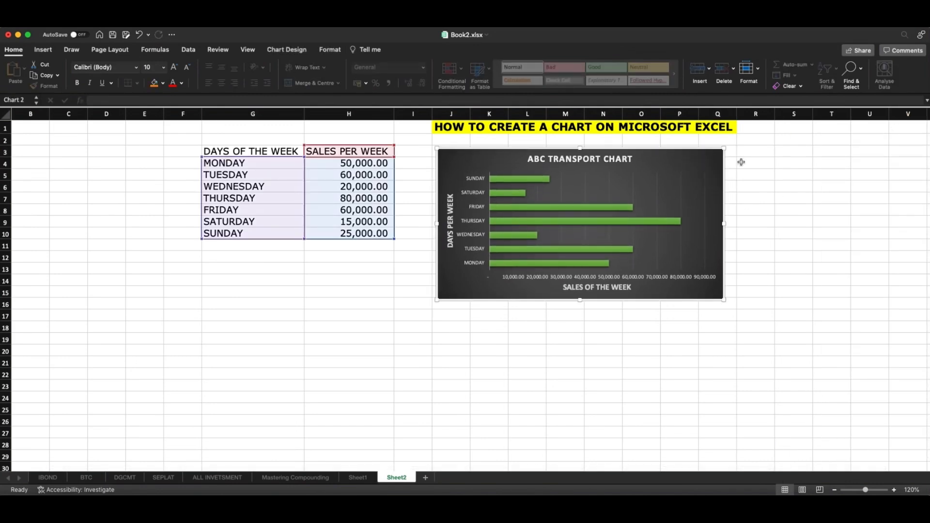